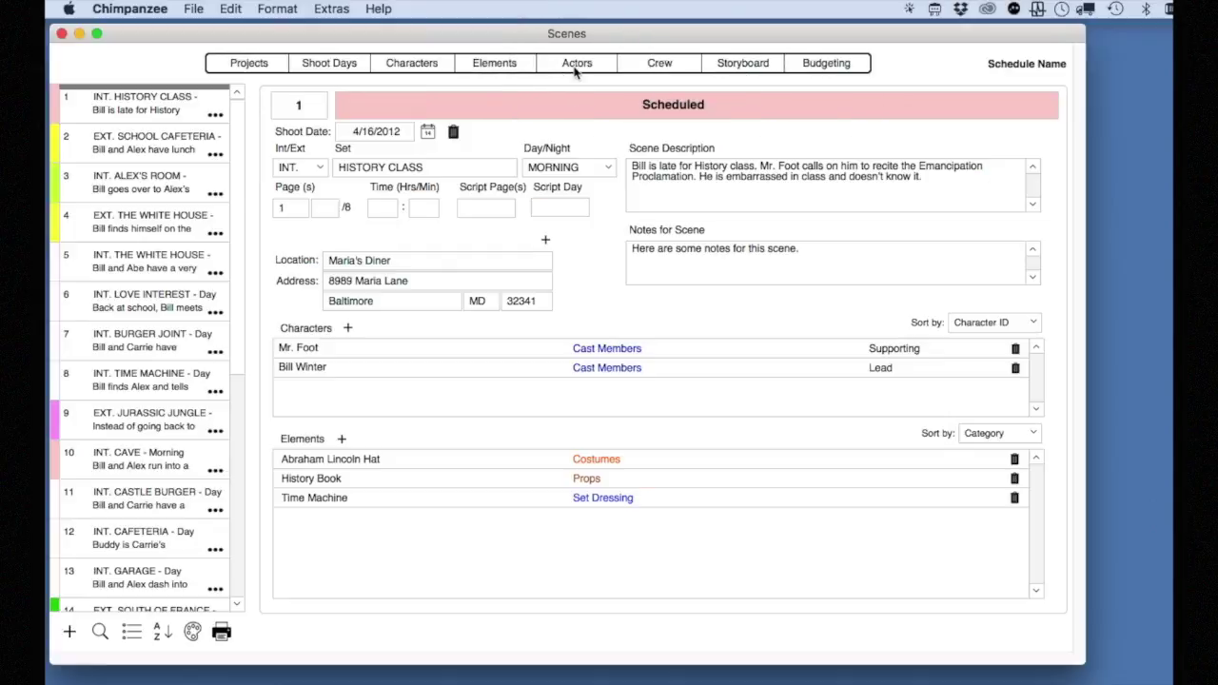
Open the actors list and view the records of the first four actors.
{"action": "left_click", "coordinate": [576, 66]}
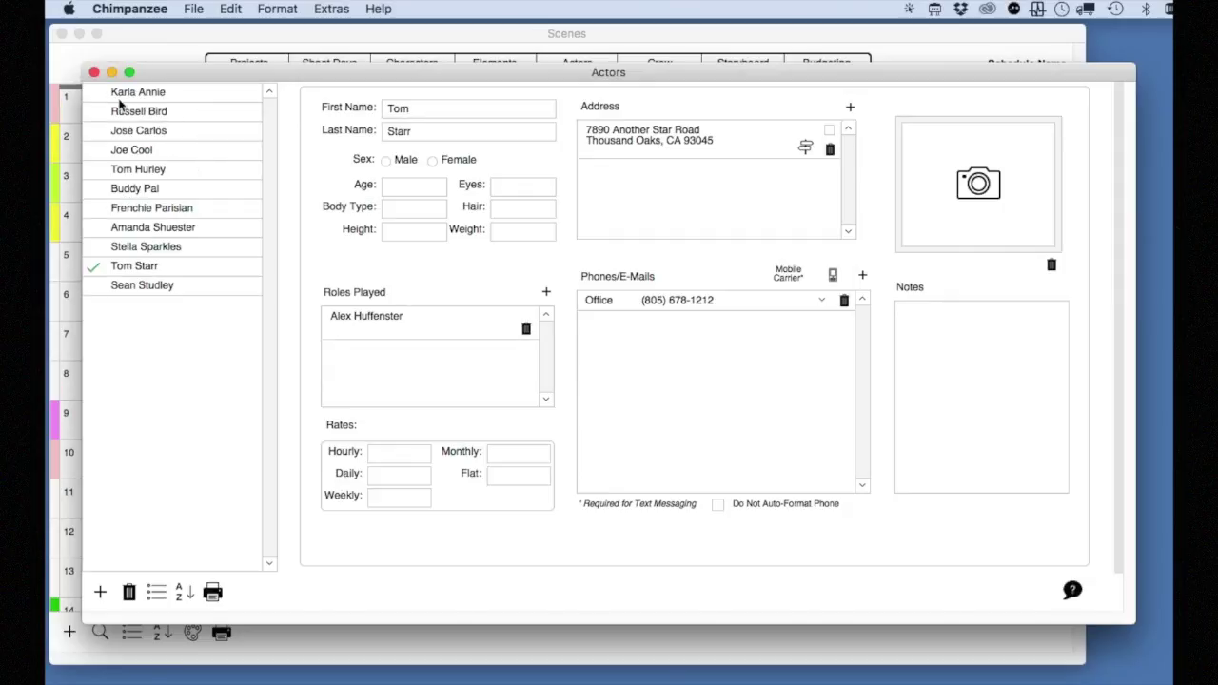
{"action": "left_click", "coordinate": [122, 93]}
{"action": "left_click", "coordinate": [127, 114]}
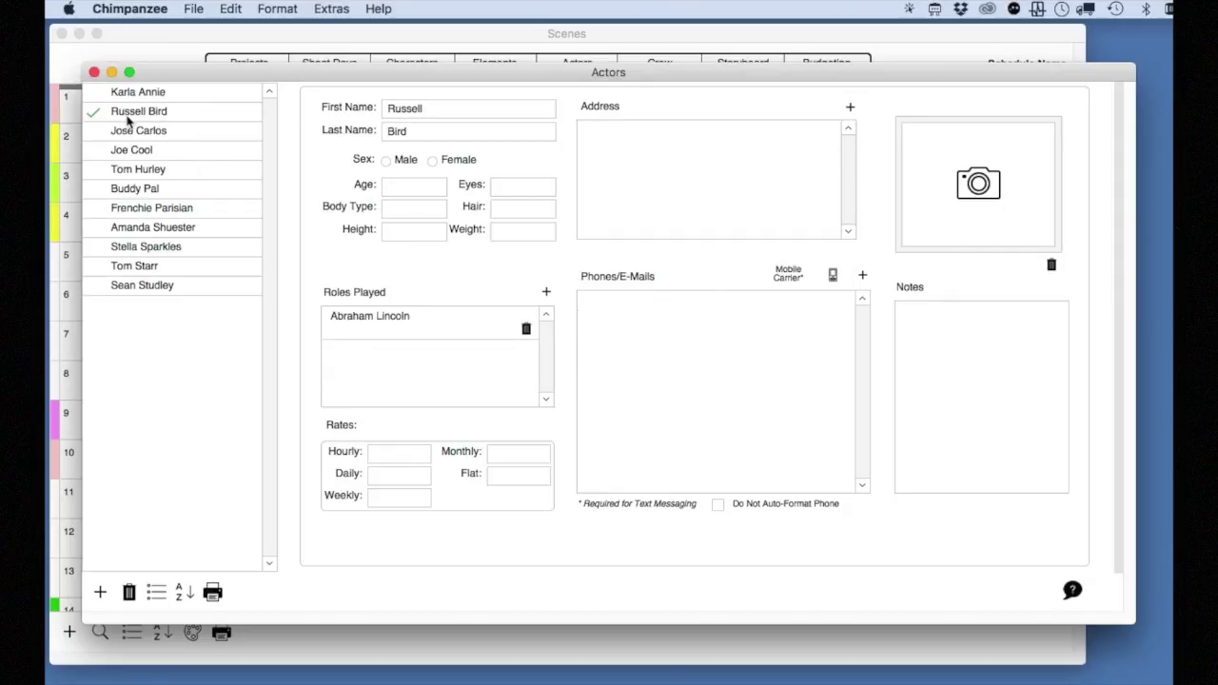
{"action": "left_click", "coordinate": [129, 134]}
{"action": "left_click", "coordinate": [132, 153]}
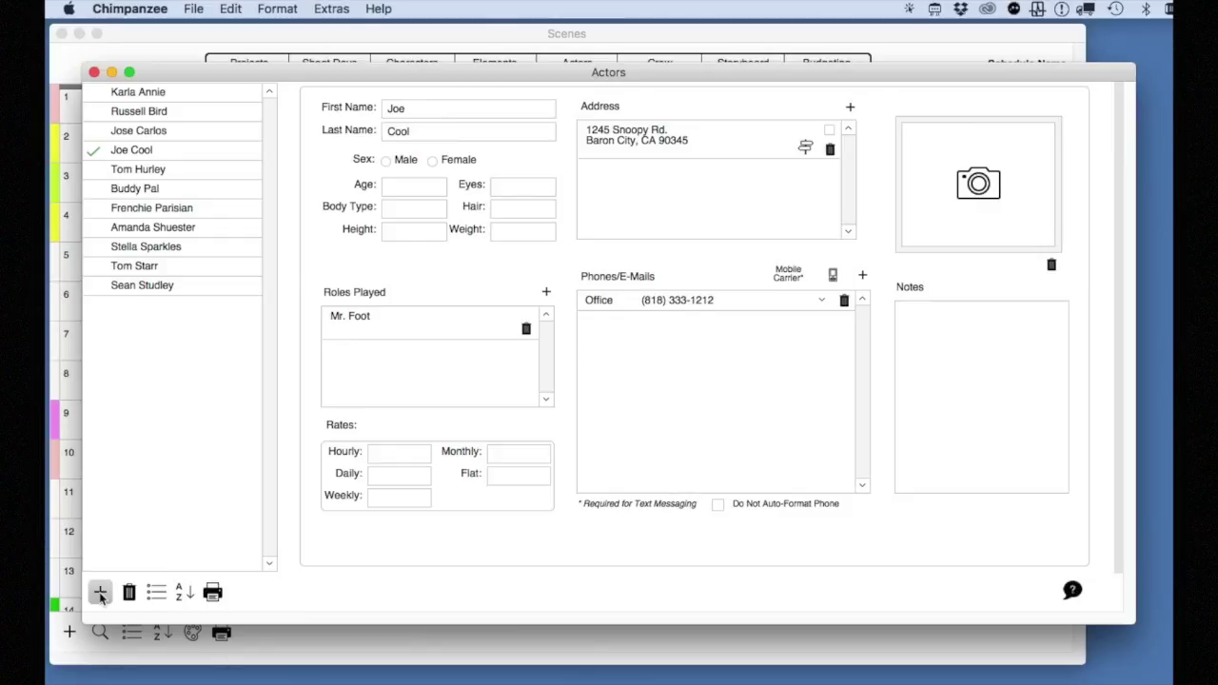
Create a blank actor record and delete it.
{"action": "left_click", "coordinate": [100, 593]}
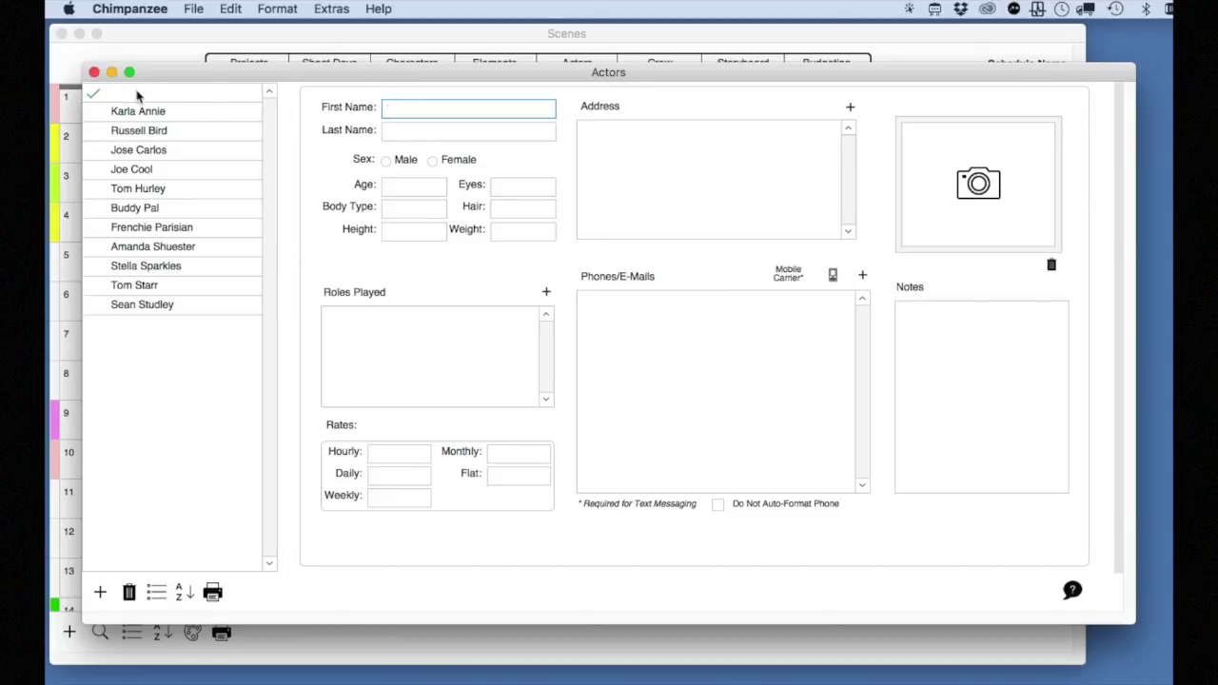
{"action": "left_click", "coordinate": [196, 8]}
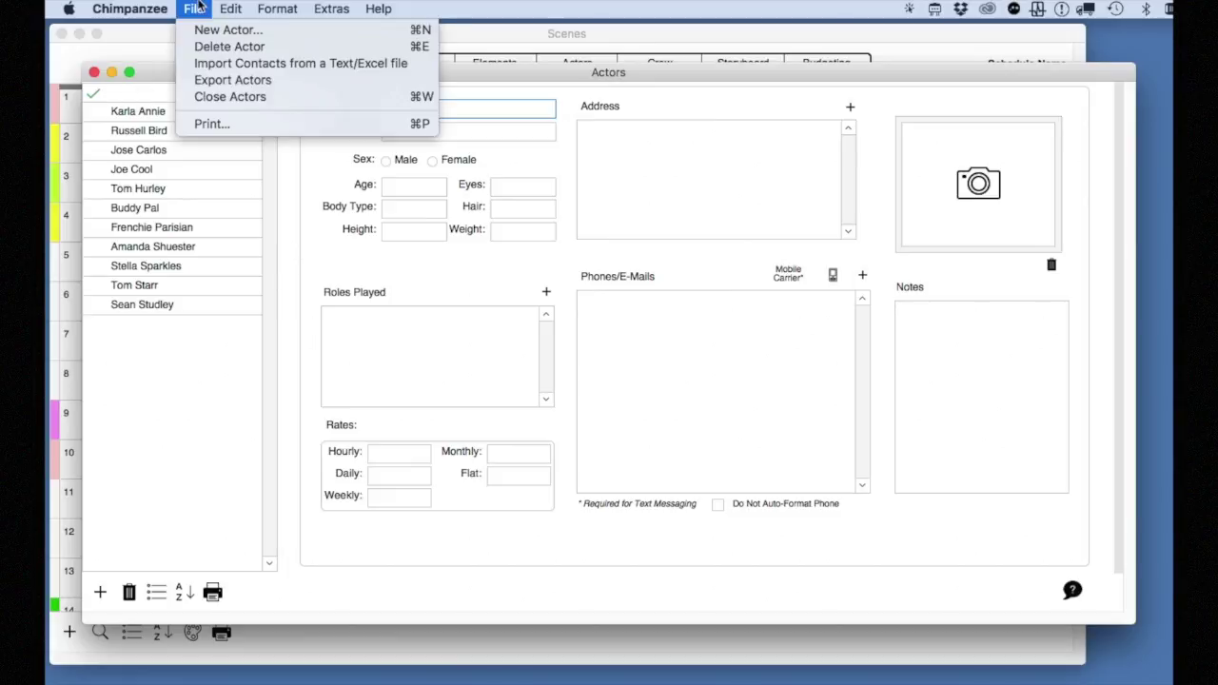
{"action": "left_click", "coordinate": [224, 47]}
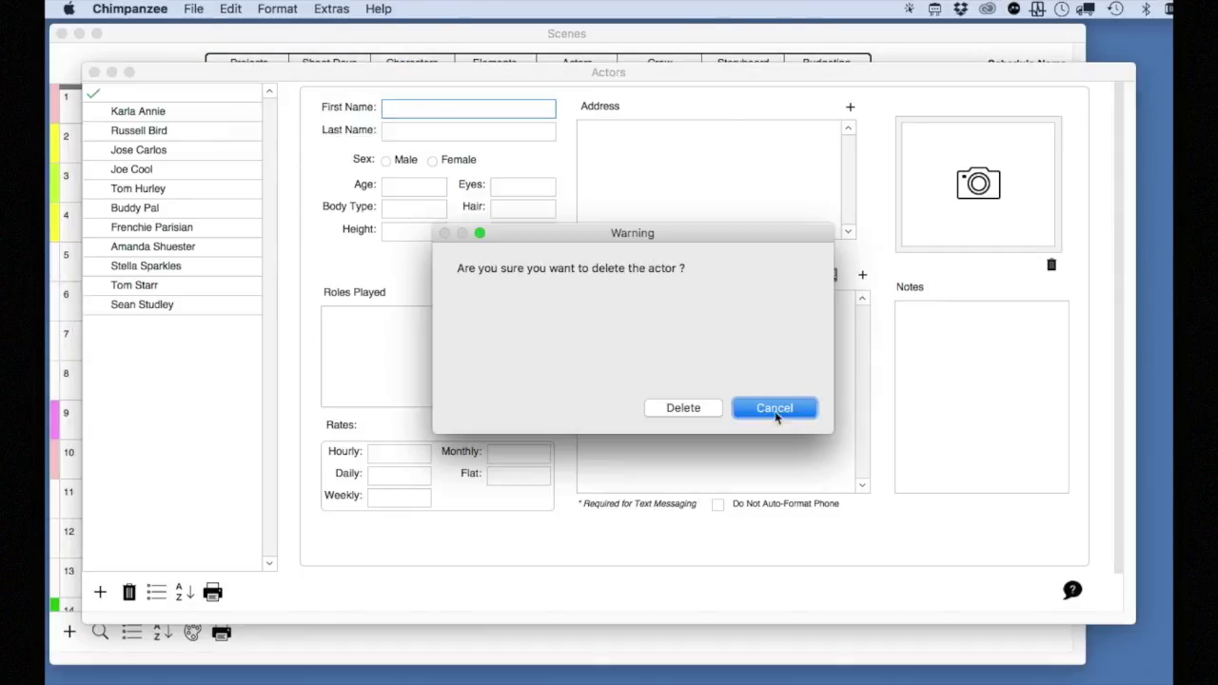
{"action": "left_click", "coordinate": [680, 408]}
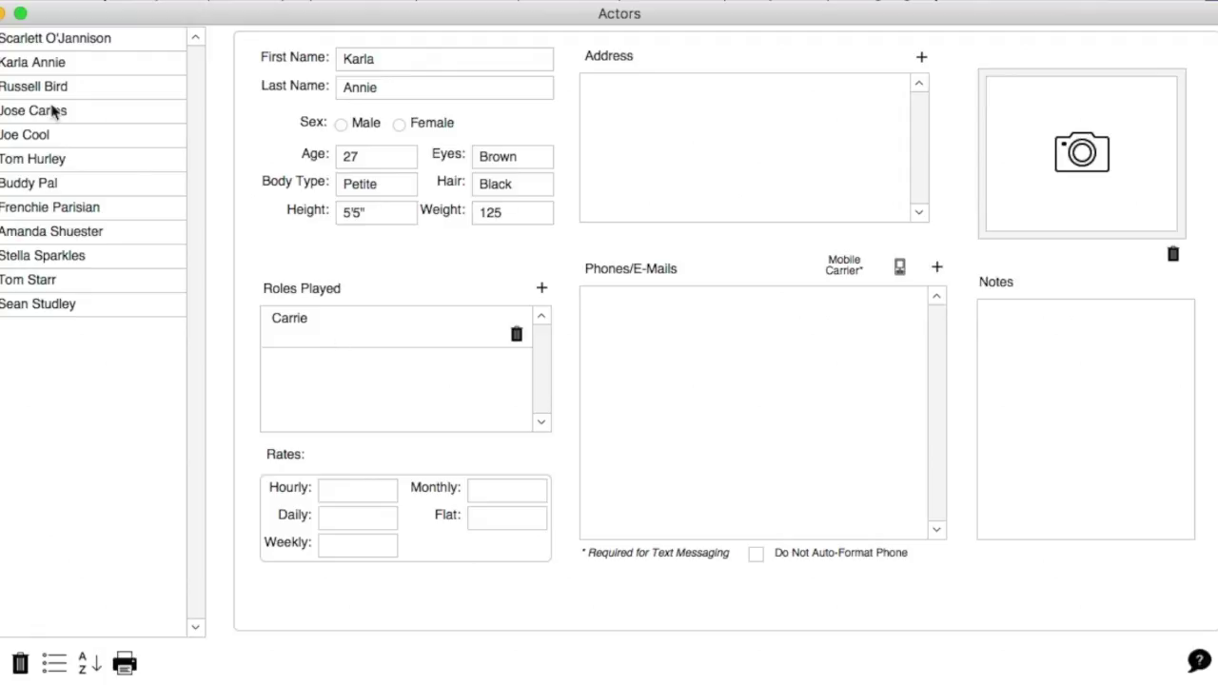
Attach the character Queen Elizabeth I to the roles played by the female actor at the head of the list.
{"action": "left_click", "coordinate": [26, 90]}
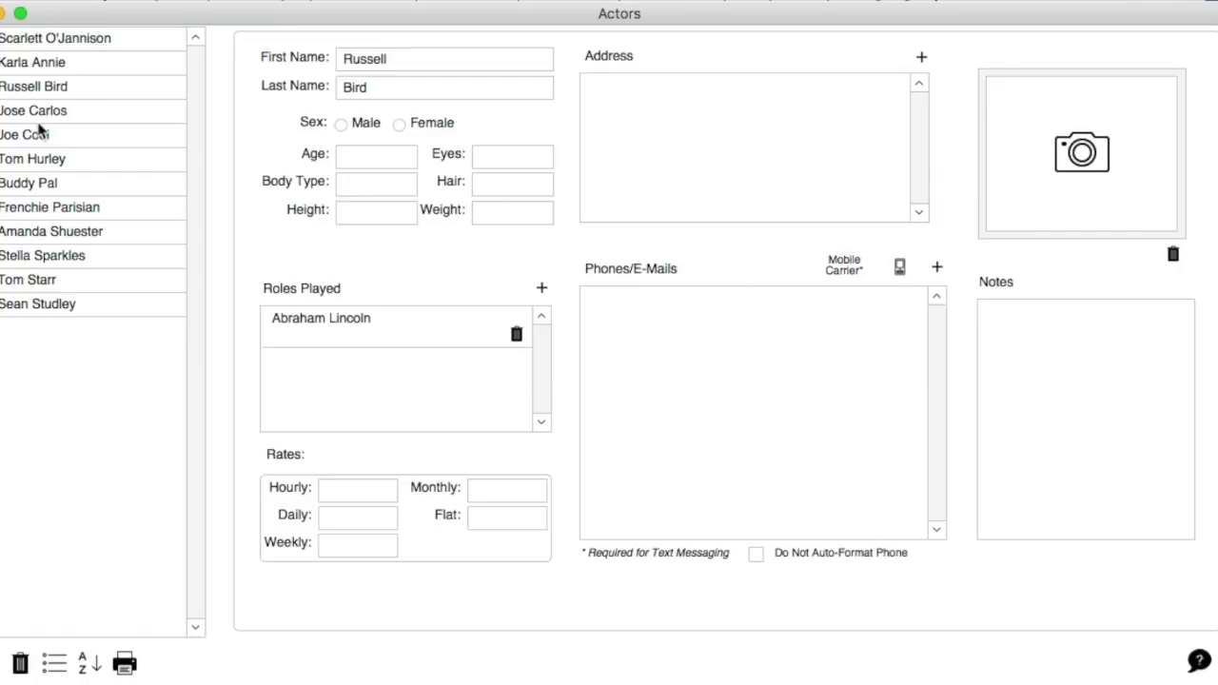
{"action": "left_click", "coordinate": [23, 39]}
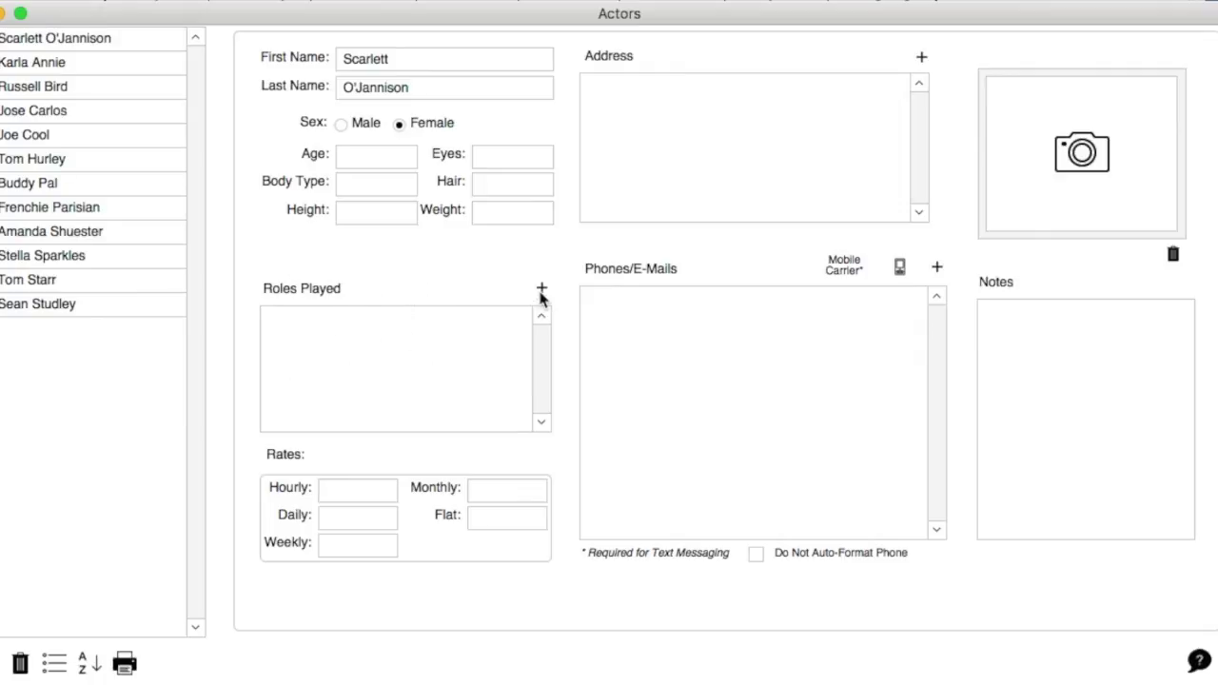
{"action": "left_click", "coordinate": [541, 290]}
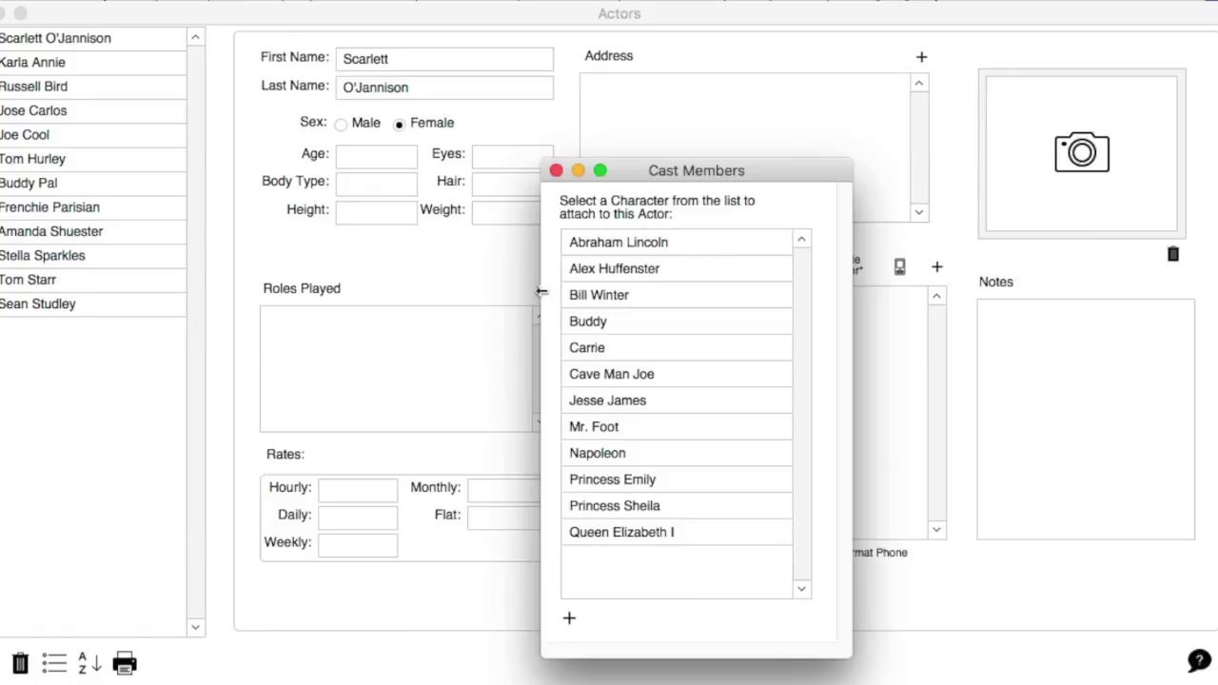
{"action": "double_click", "coordinate": [604, 535]}
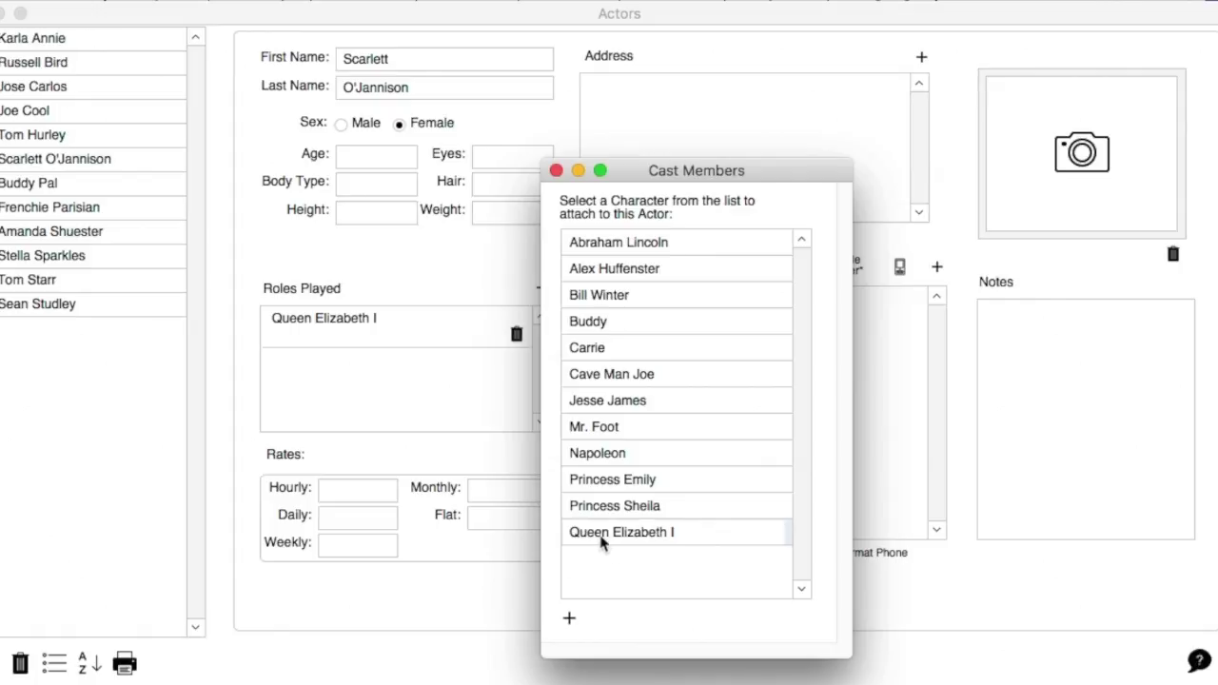
{"action": "left_click", "coordinate": [556, 170]}
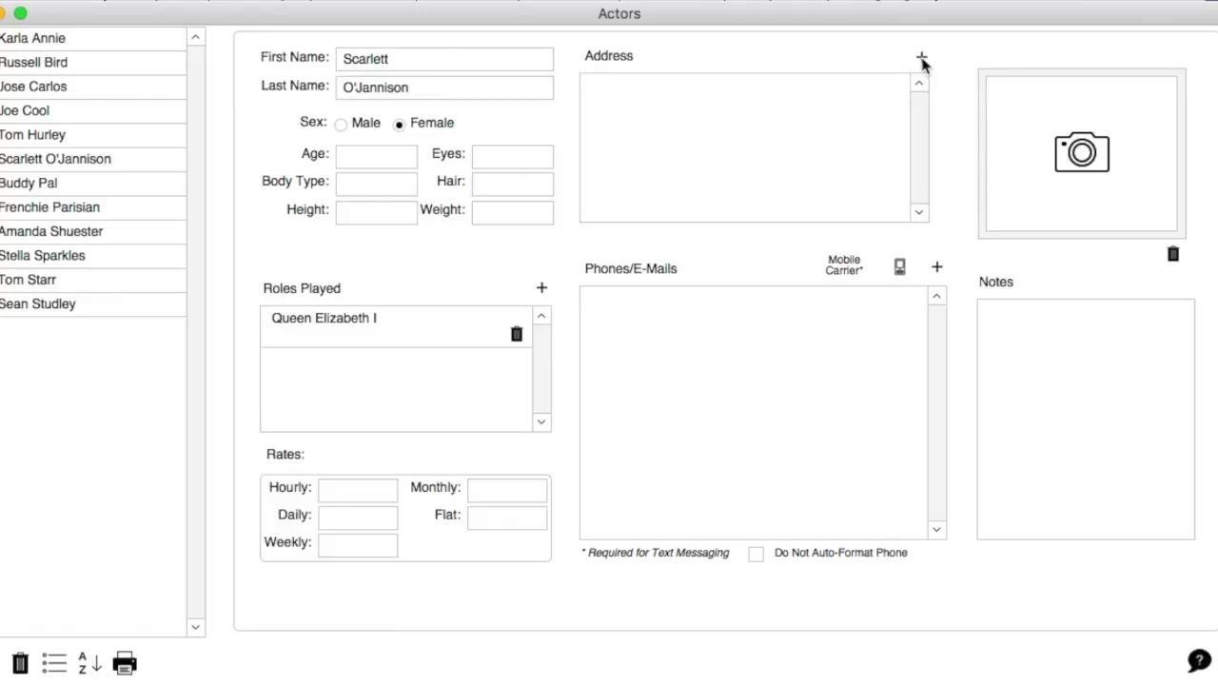
View the blank form for adding an address, cancel it, and look at the record of the actor playing Cave Man Joe.
{"action": "left_click", "coordinate": [921, 57]}
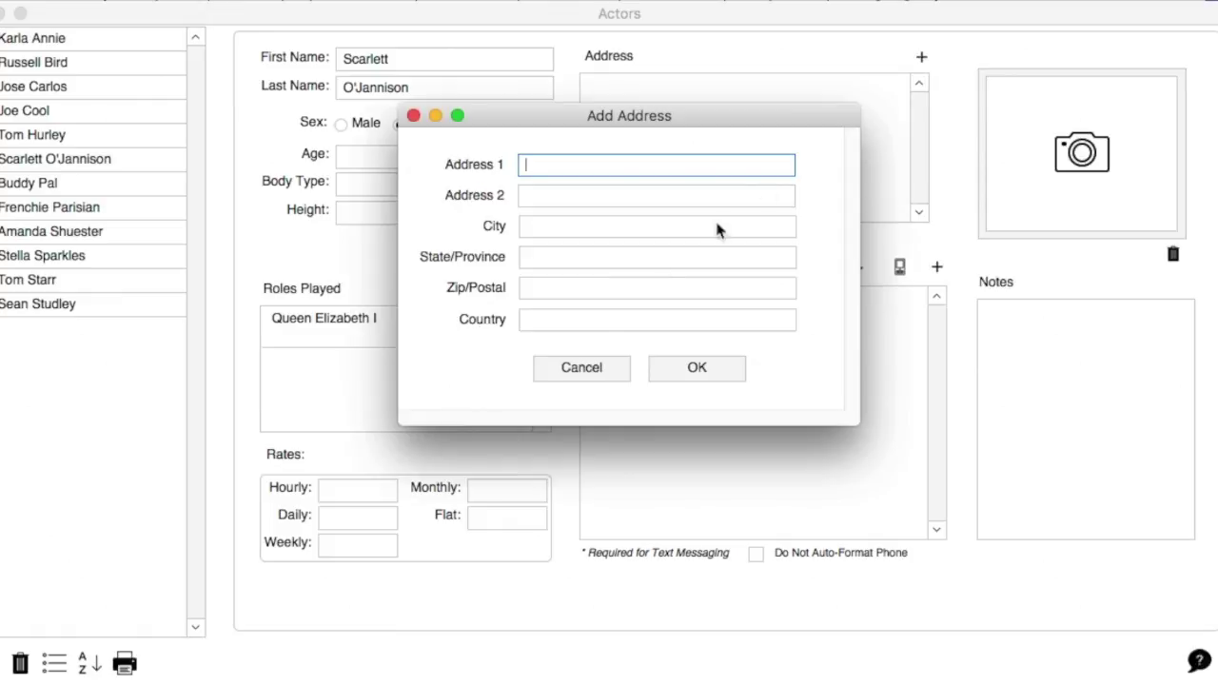
{"action": "left_click", "coordinate": [583, 370]}
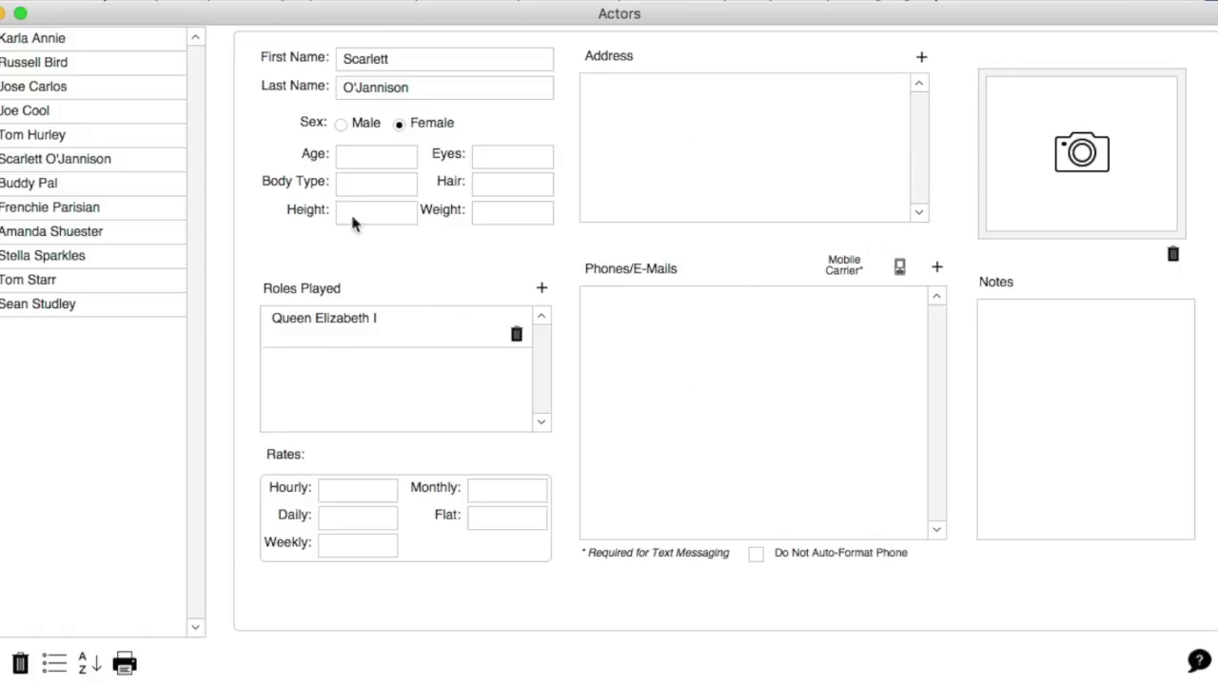
{"action": "left_click", "coordinate": [23, 137]}
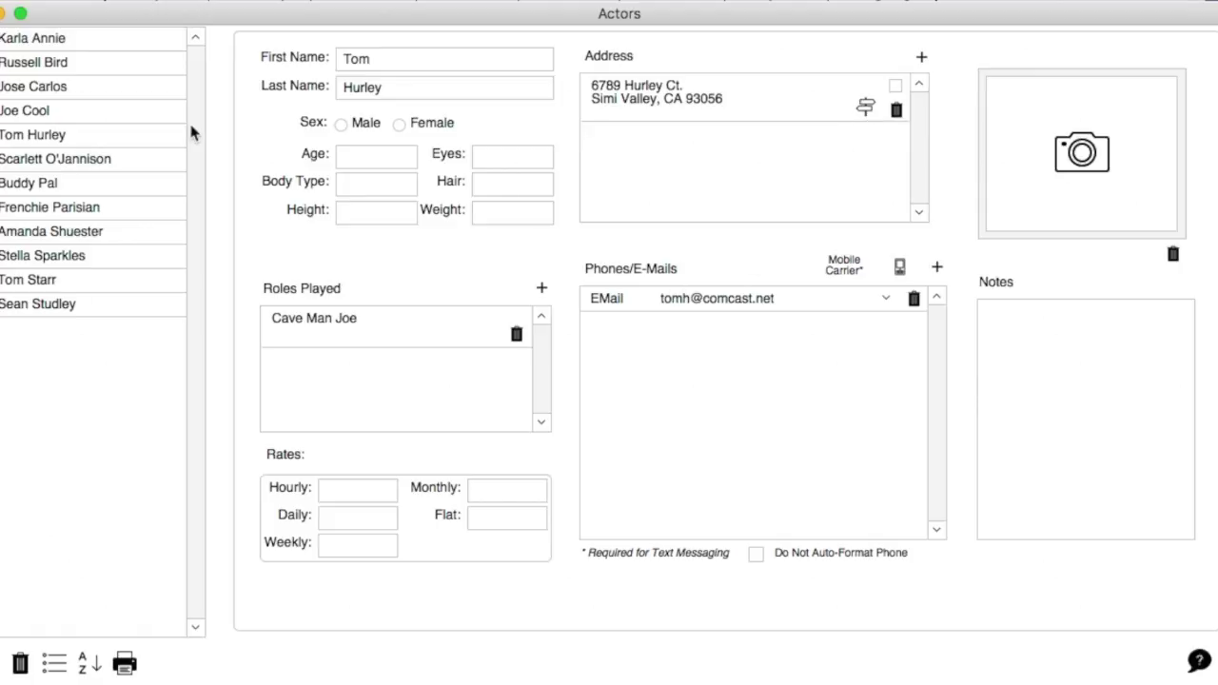
Add a headshot photo to the record of the actor playing Carrie and close the actors list.
{"action": "left_click", "coordinate": [60, 43]}
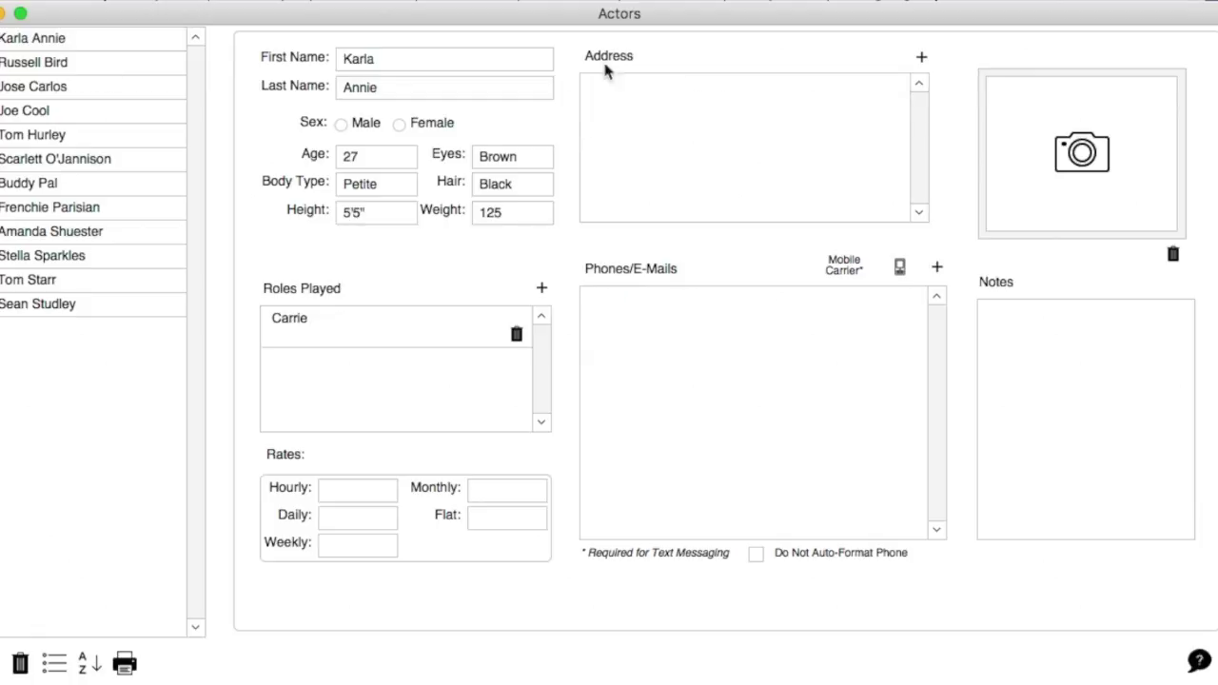
{"action": "left_click", "coordinate": [1085, 151]}
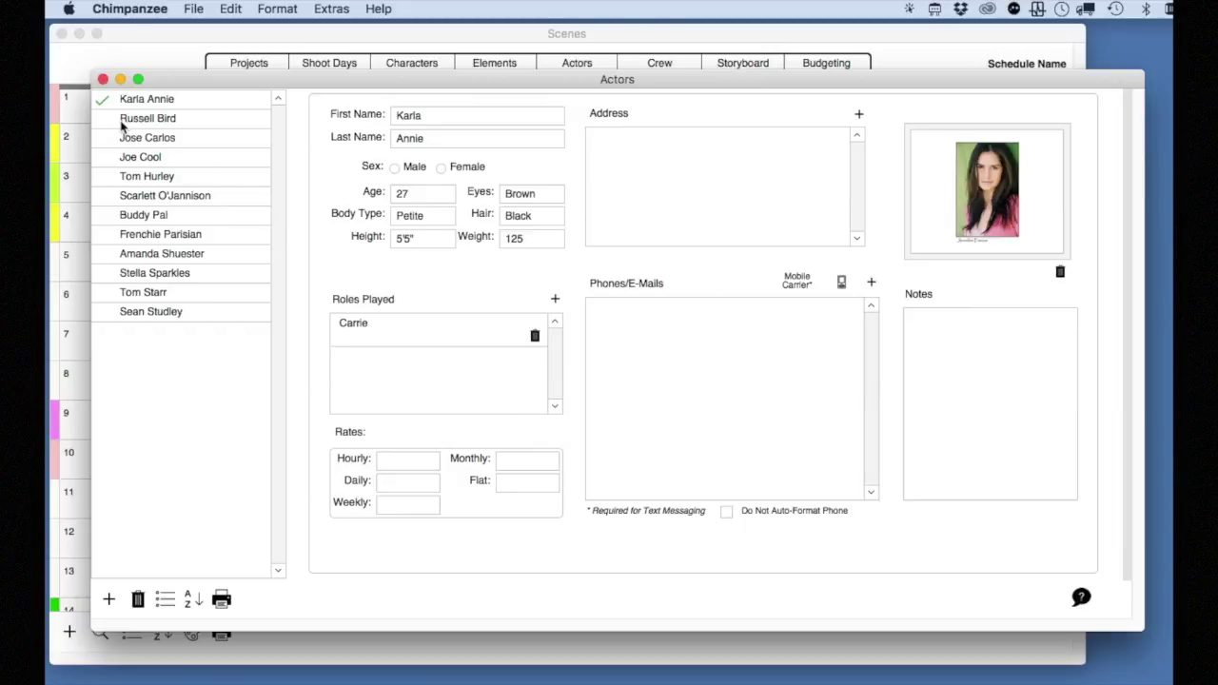
{"action": "left_click", "coordinate": [103, 79]}
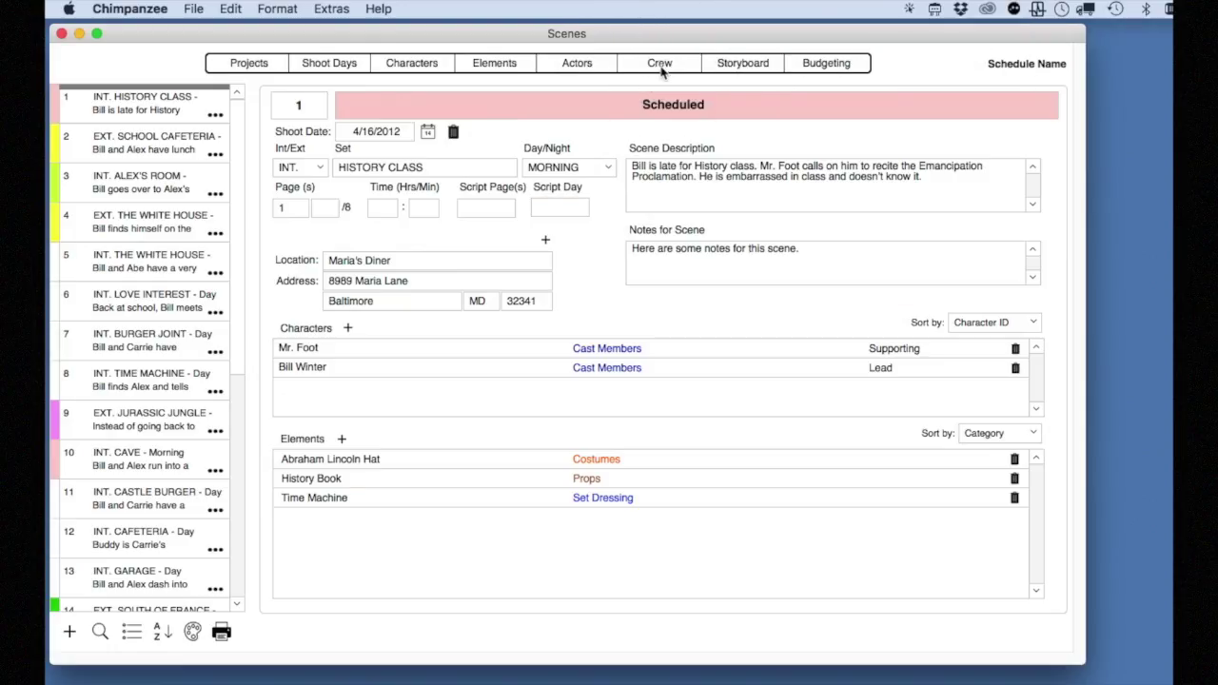
Open the crew list and view the crew titles available for the Art Director's record.
{"action": "left_click", "coordinate": [661, 70]}
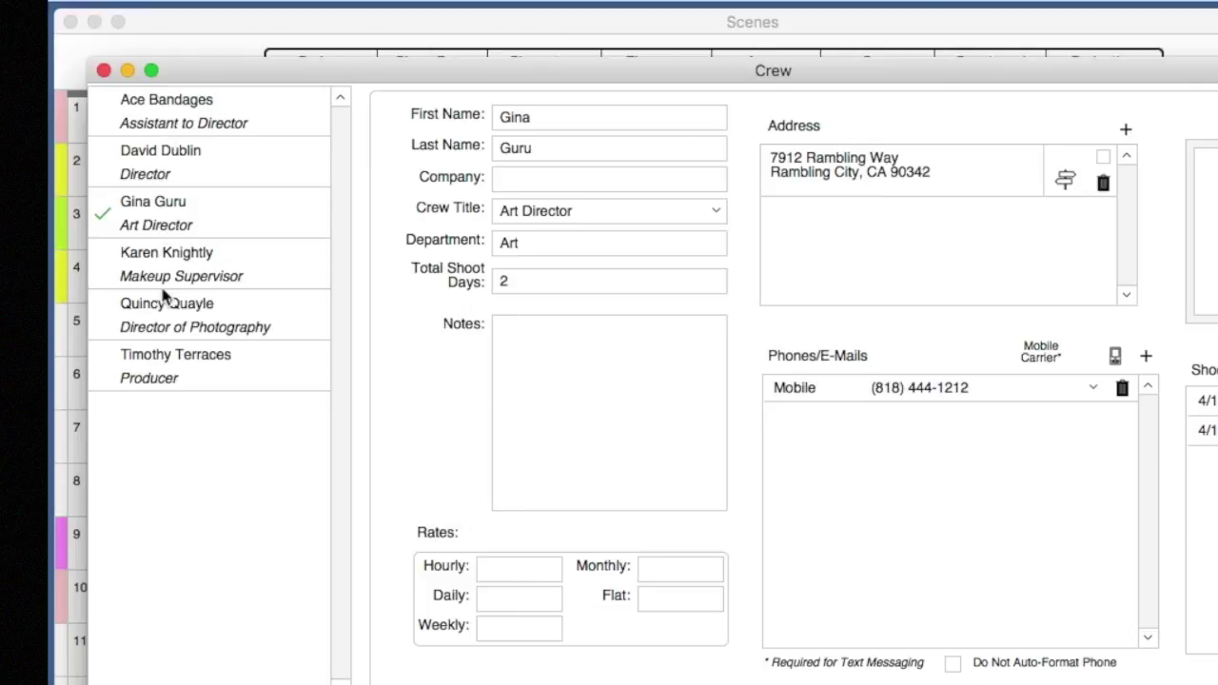
{"action": "left_click", "coordinate": [590, 219]}
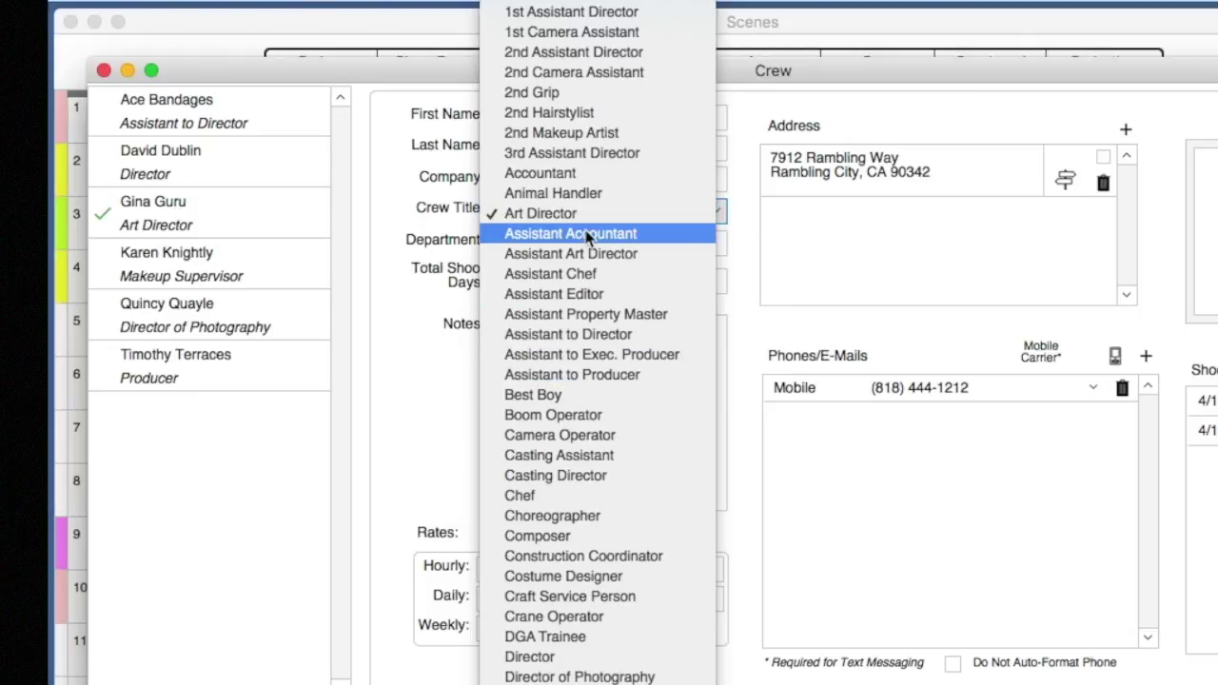
{"action": "left_click", "coordinate": [389, 314]}
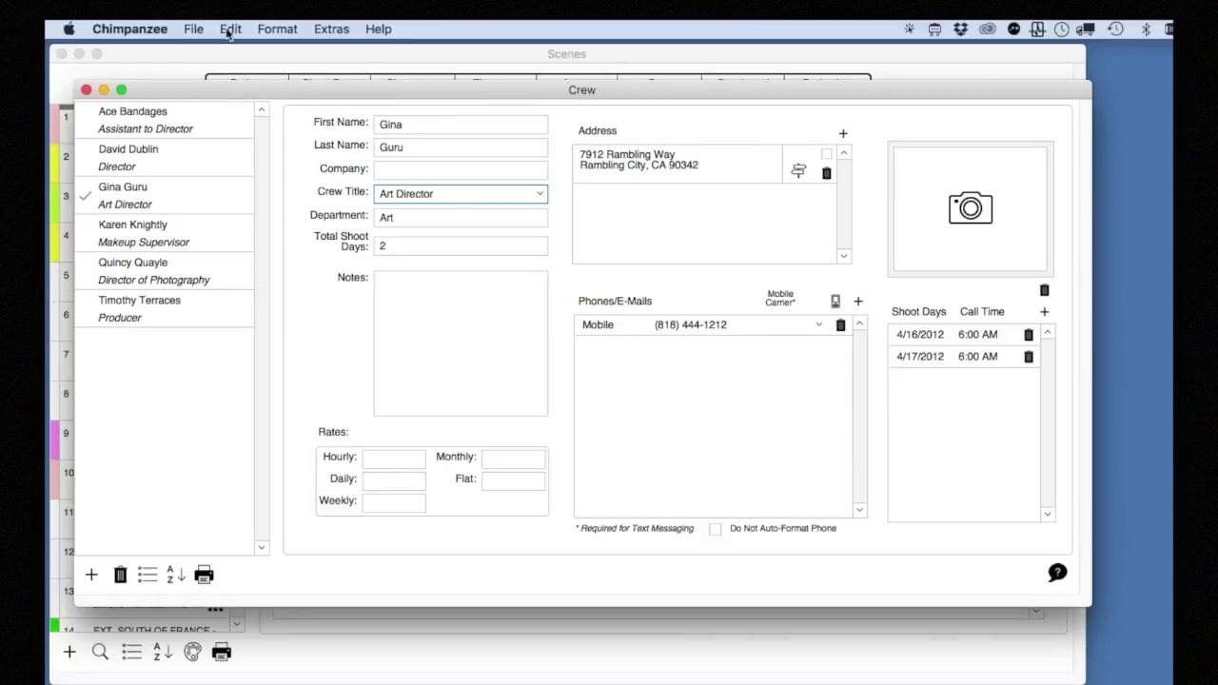
Review the crew titles attached to the Production, Art, Camera, Sound and Electric departments in Manage Crew Titles & Departments.
{"action": "left_click", "coordinate": [230, 28]}
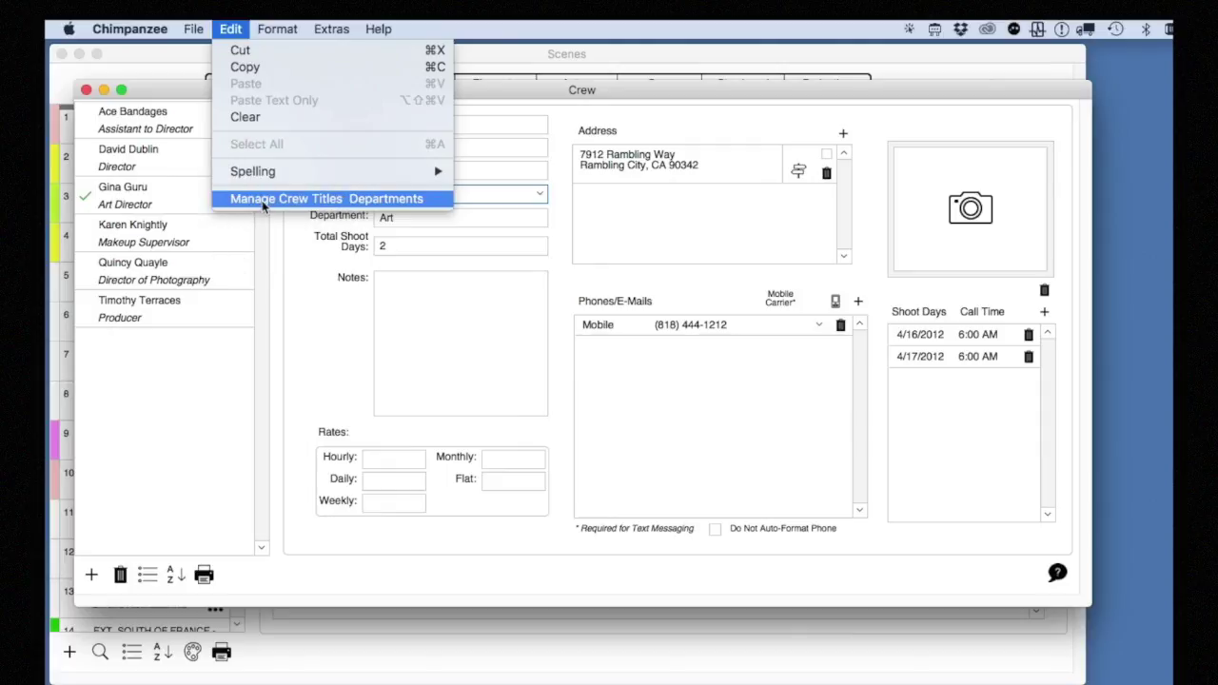
{"action": "left_click", "coordinate": [285, 199]}
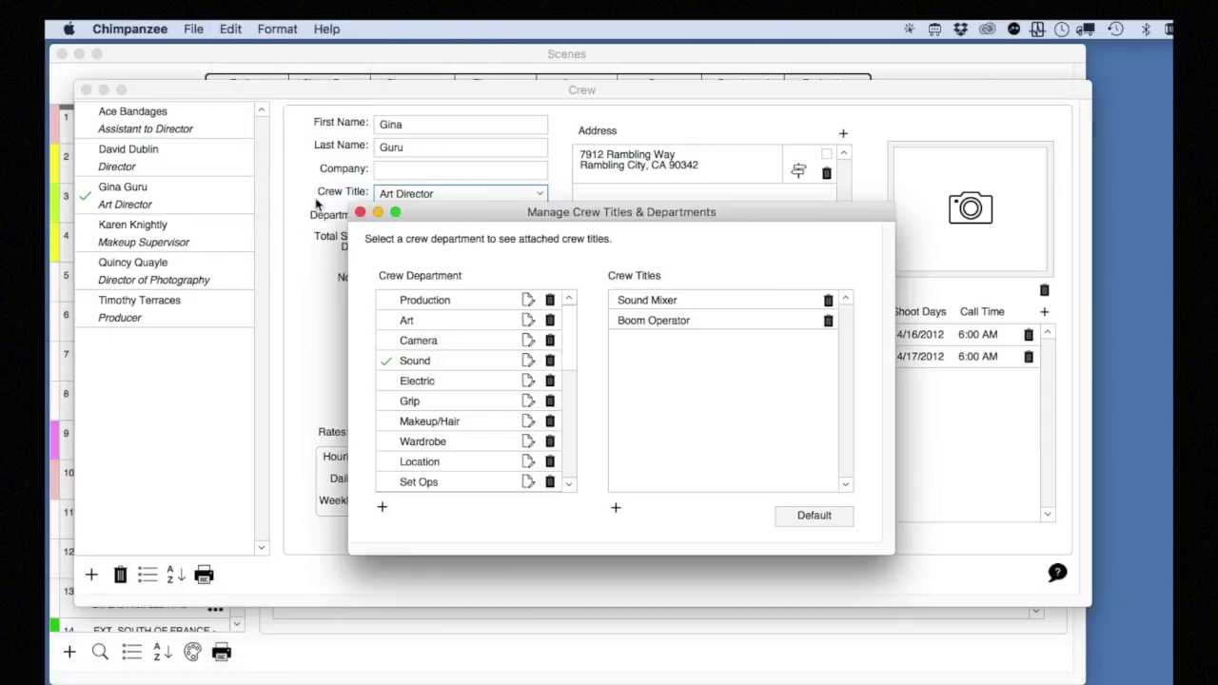
{"action": "left_click_drag", "start_coordinate": [489, 217], "coordinate": [476, 185]}
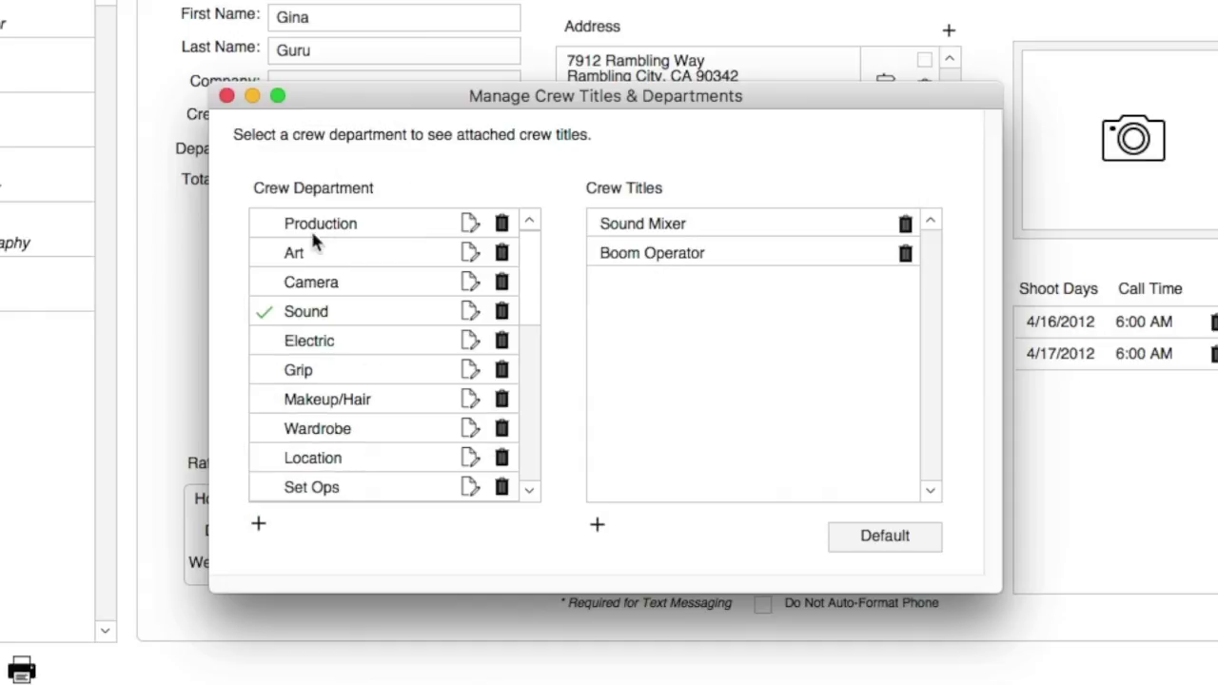
{"action": "left_click", "coordinate": [312, 228]}
{"action": "left_click", "coordinate": [305, 253]}
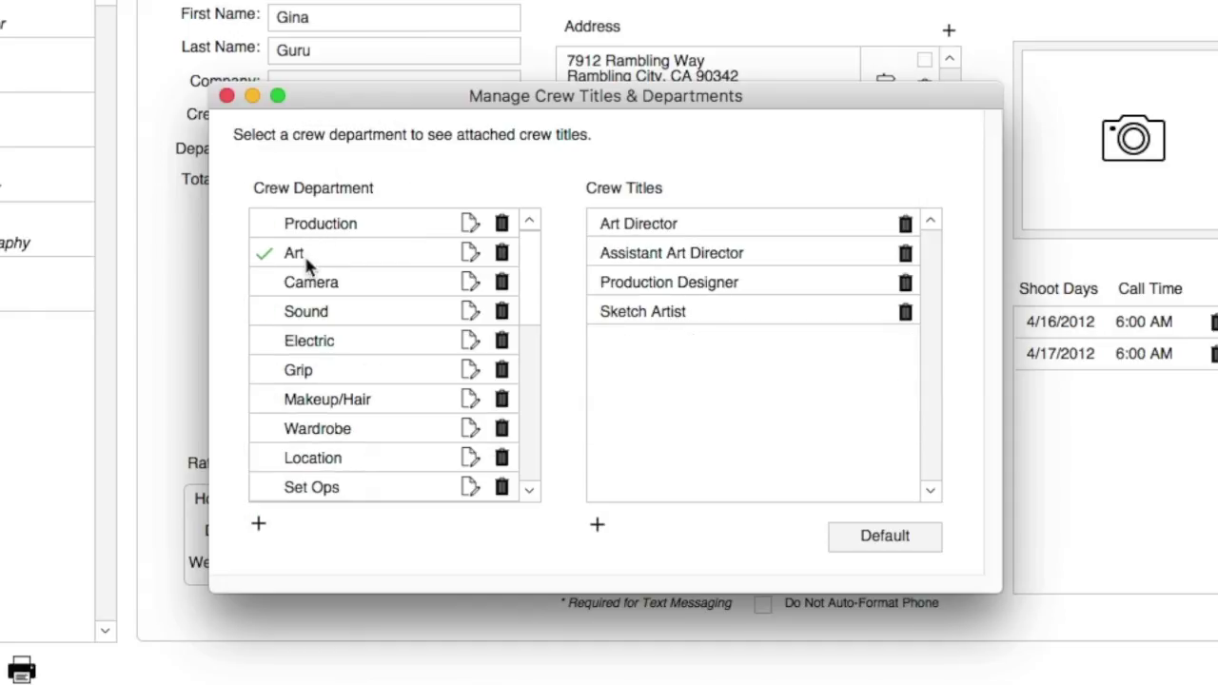
{"action": "left_click", "coordinate": [307, 290]}
{"action": "left_click", "coordinate": [317, 319]}
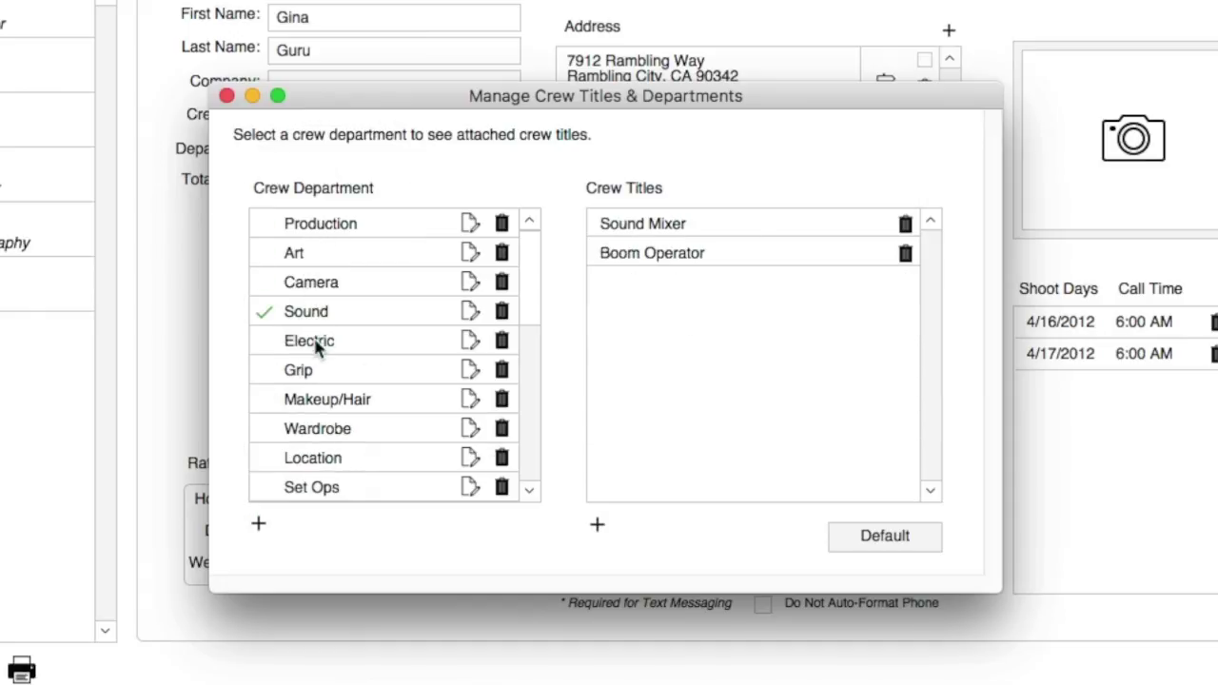
{"action": "left_click", "coordinate": [317, 348]}
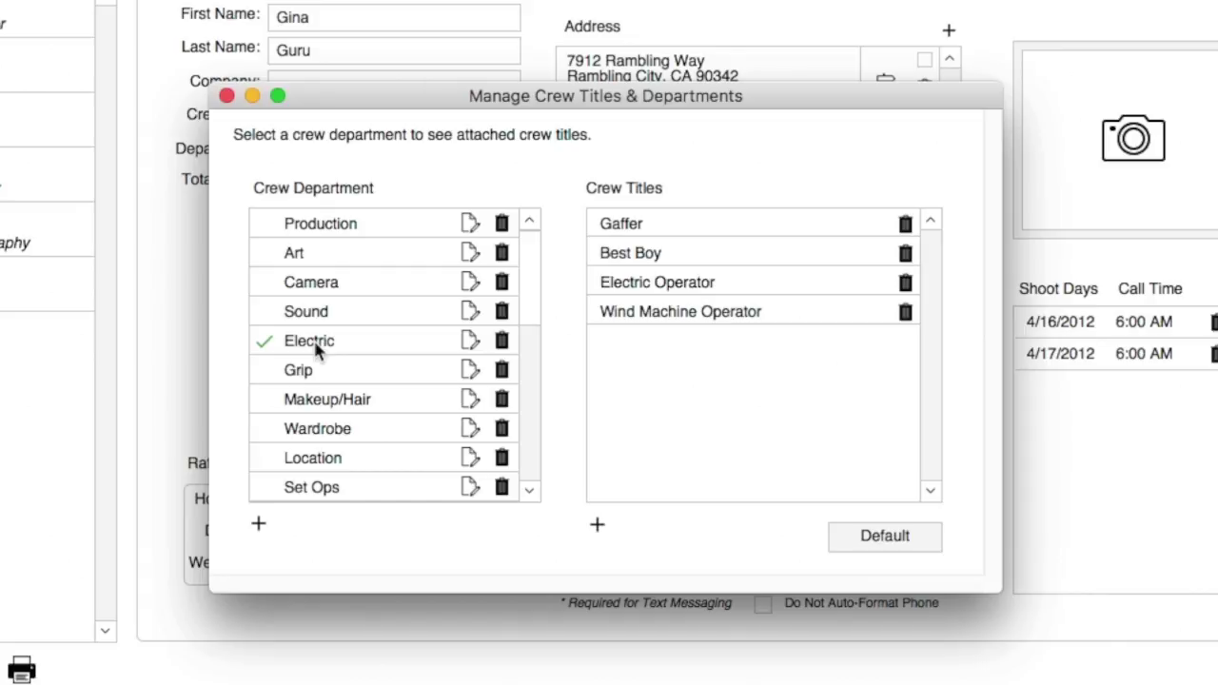
{"action": "left_click", "coordinate": [227, 97]}
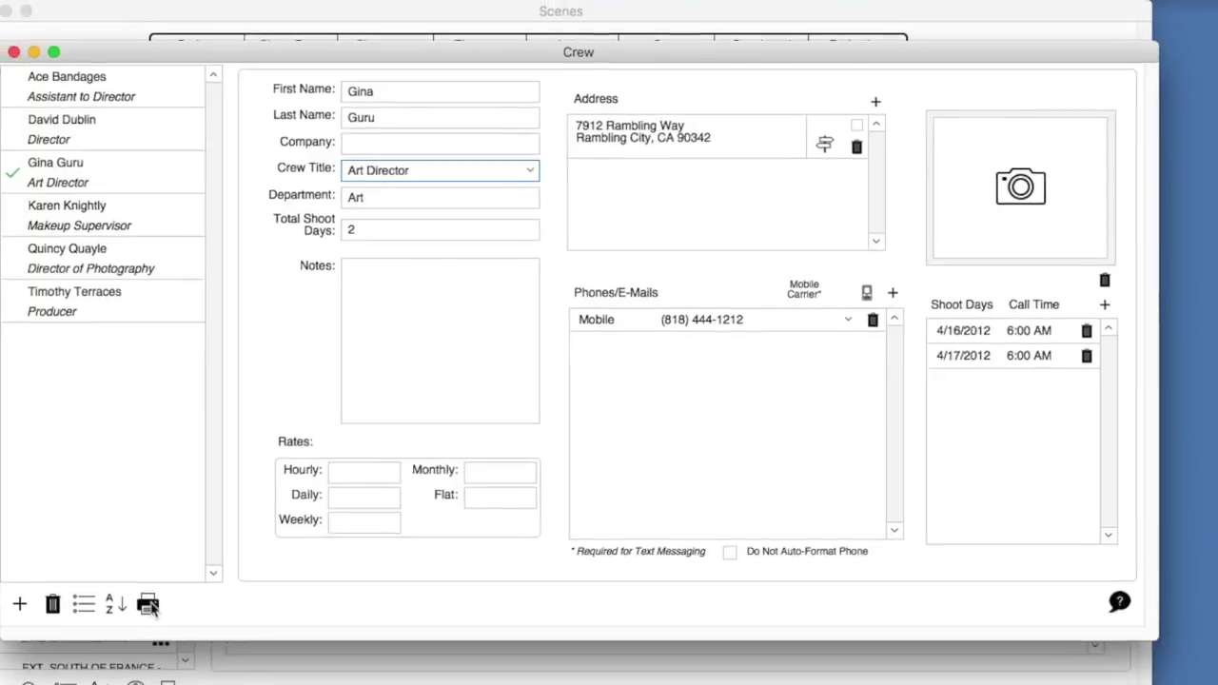
Preview the Crew Dept quick report and close the preview.
{"action": "left_click", "coordinate": [36, 664]}
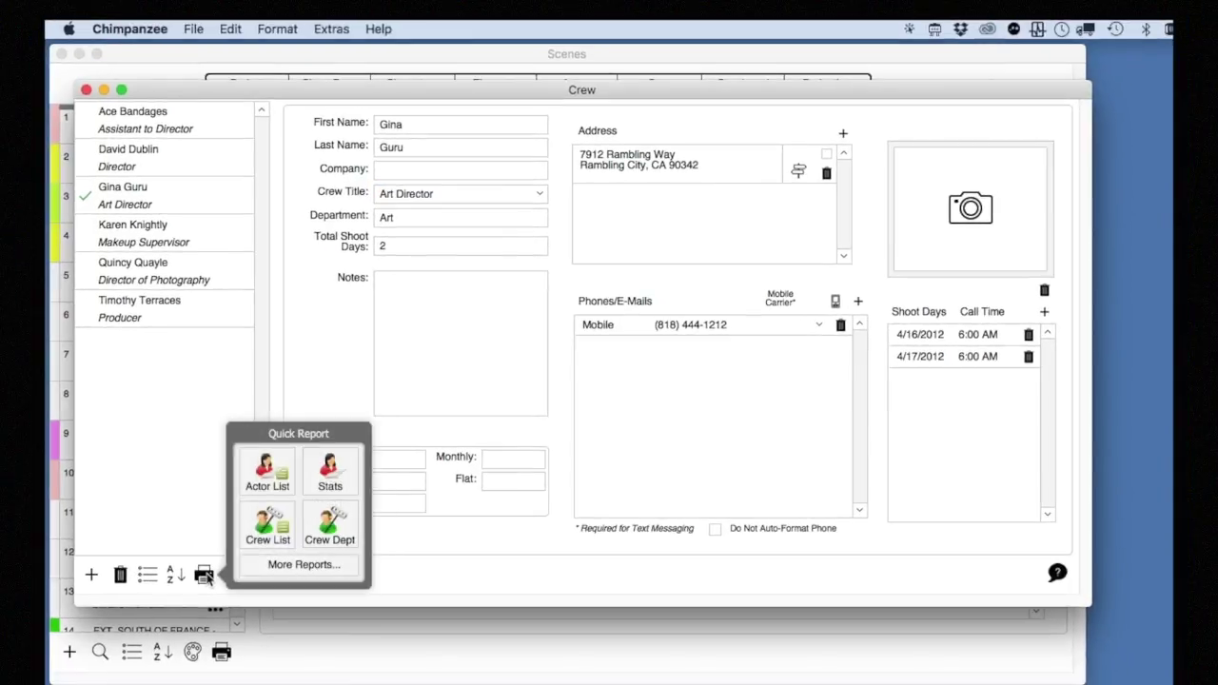
{"action": "left_click", "coordinate": [335, 536]}
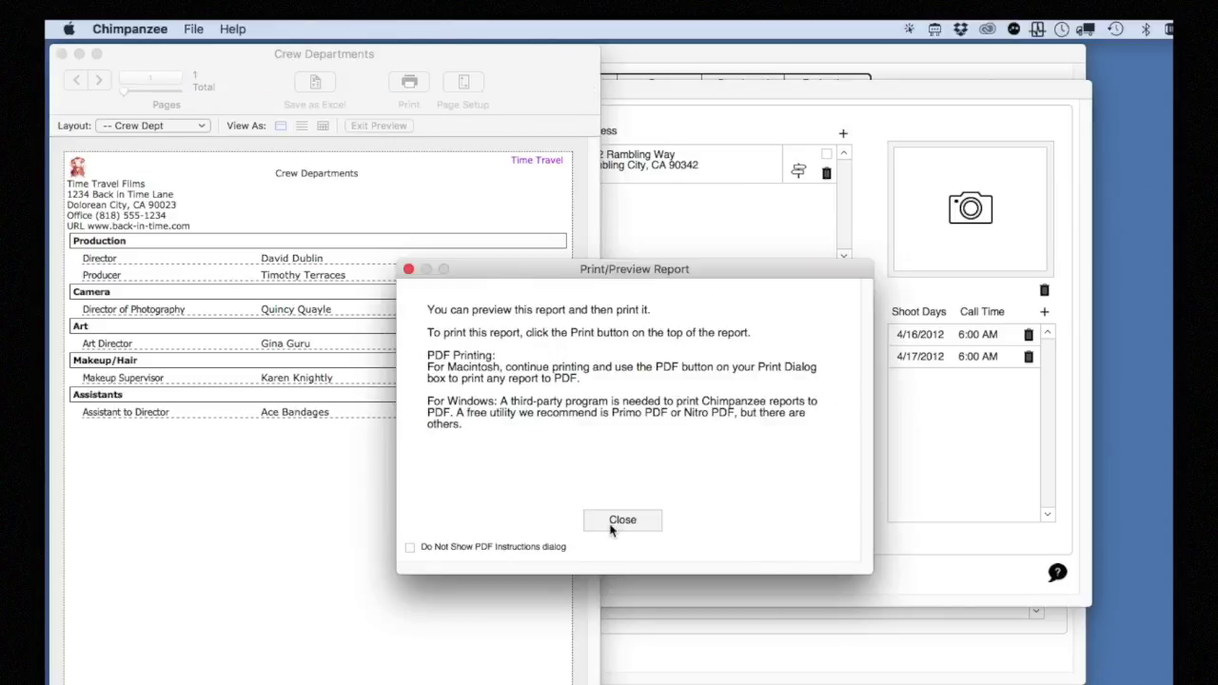
{"action": "left_click", "coordinate": [617, 521]}
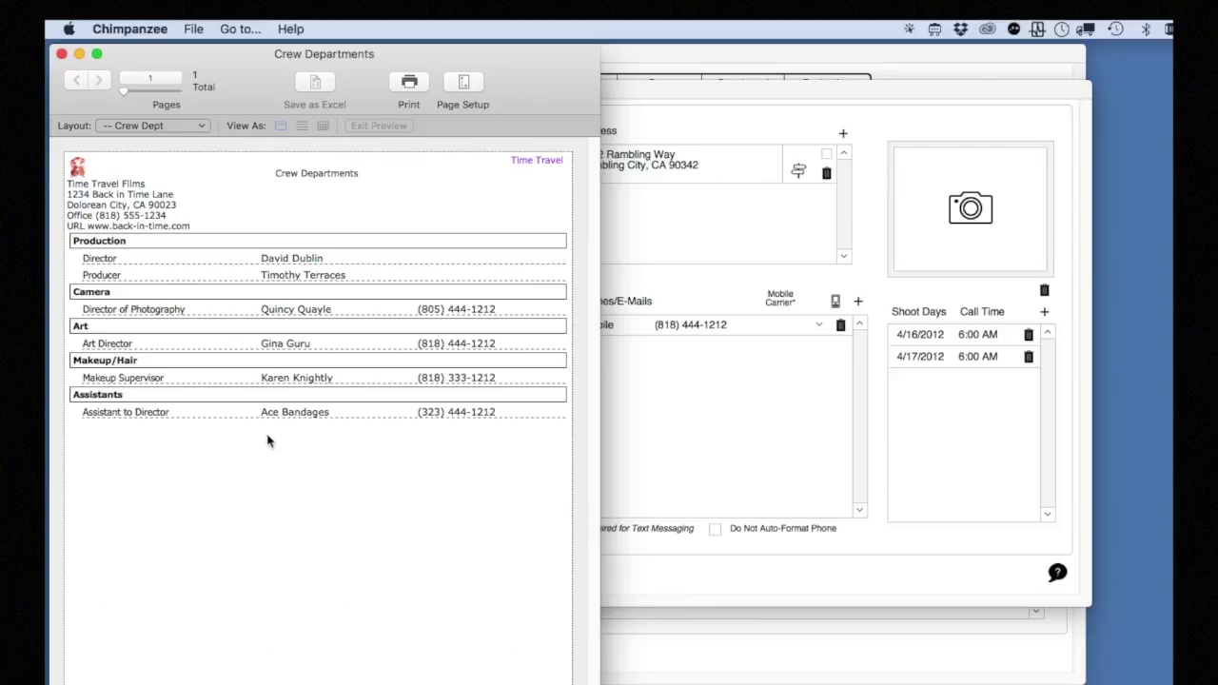
{"action": "left_click", "coordinate": [62, 54]}
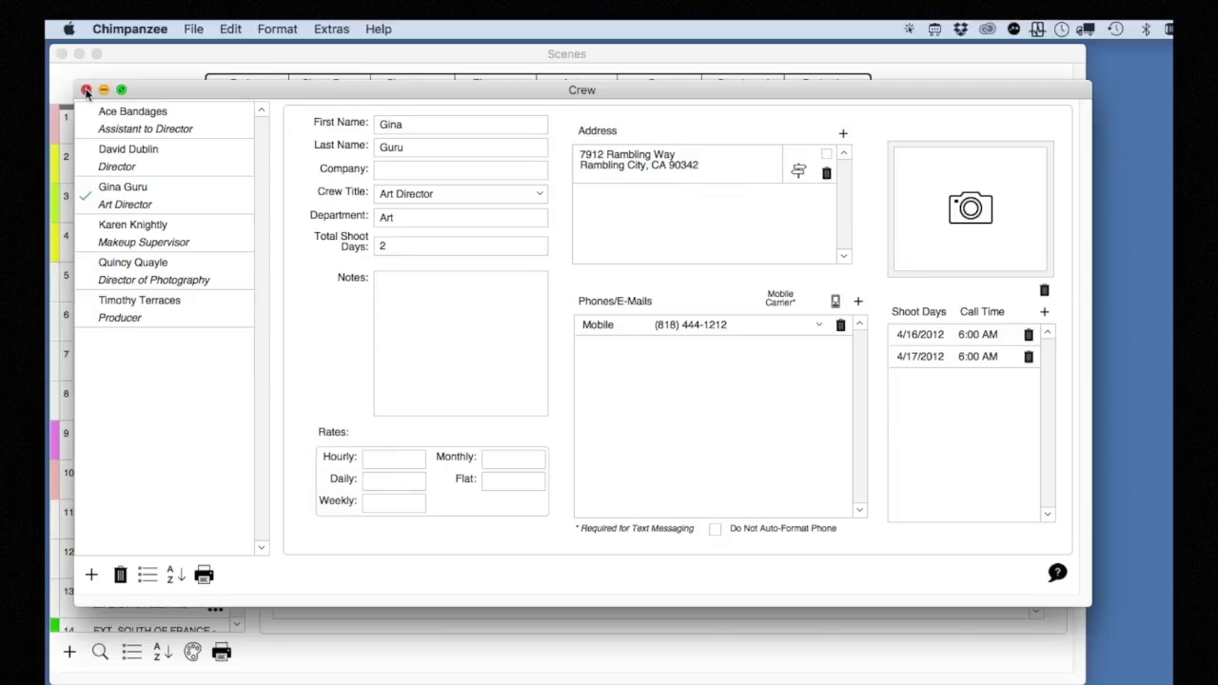
Close the crew list and view the quick reports available for the scenes.
{"action": "left_click", "coordinate": [86, 90]}
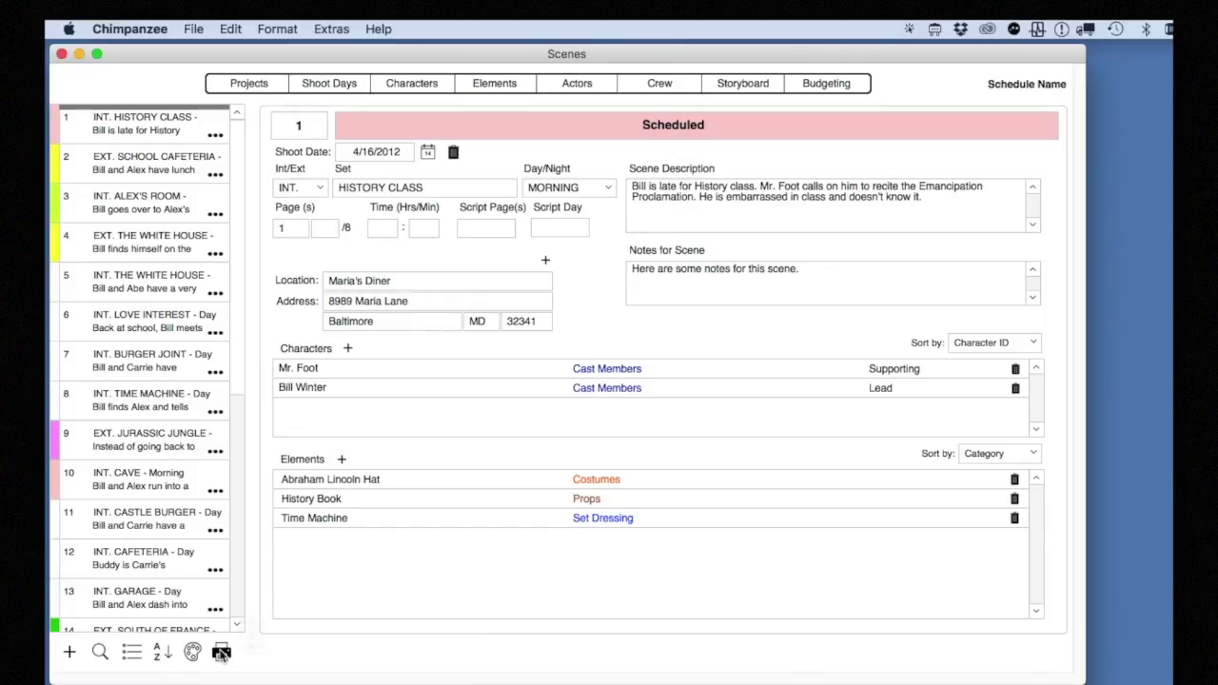
{"action": "left_click", "coordinate": [220, 653]}
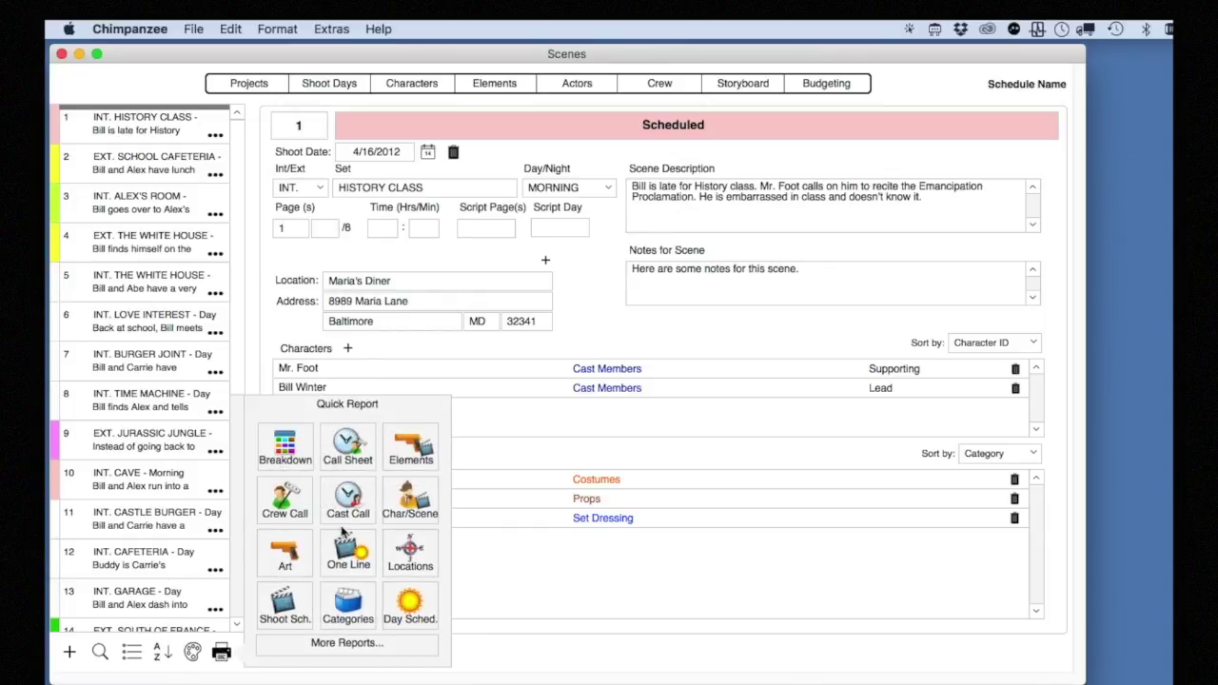
{"action": "left_click", "coordinate": [495, 548]}
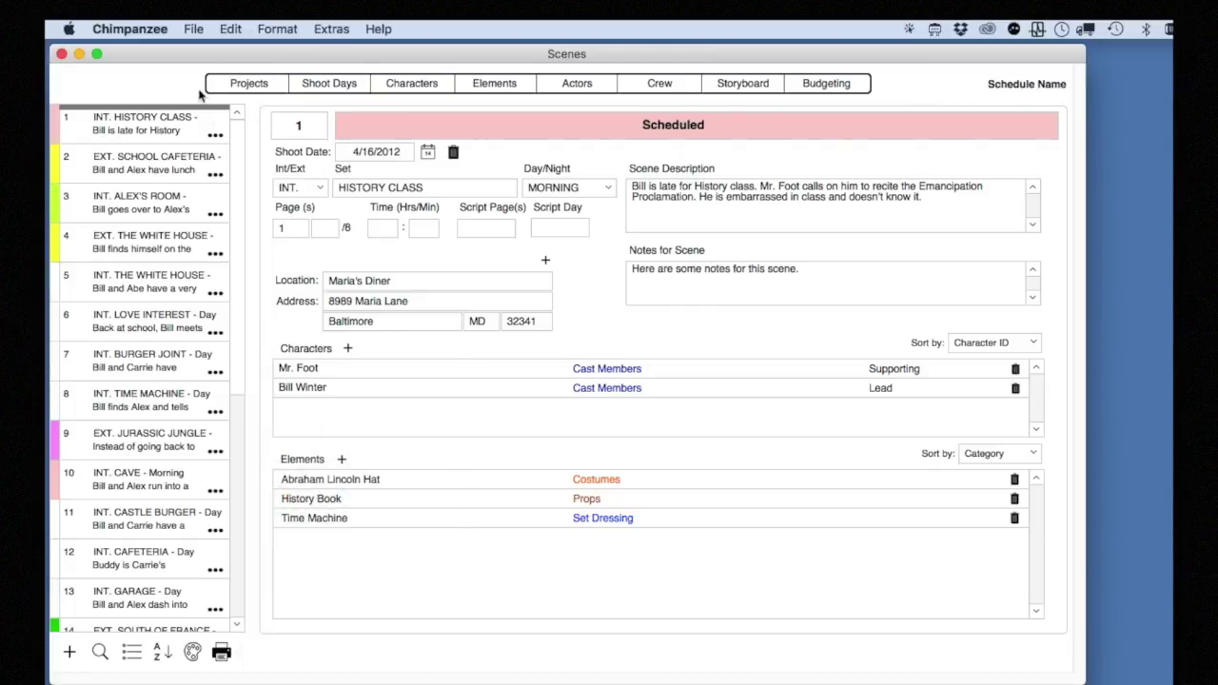
Open the scheduling reports, select the Call Sheet report, and view its print options before closing them.
{"action": "left_click", "coordinate": [194, 29]}
{"action": "left_click", "coordinate": [215, 189]}
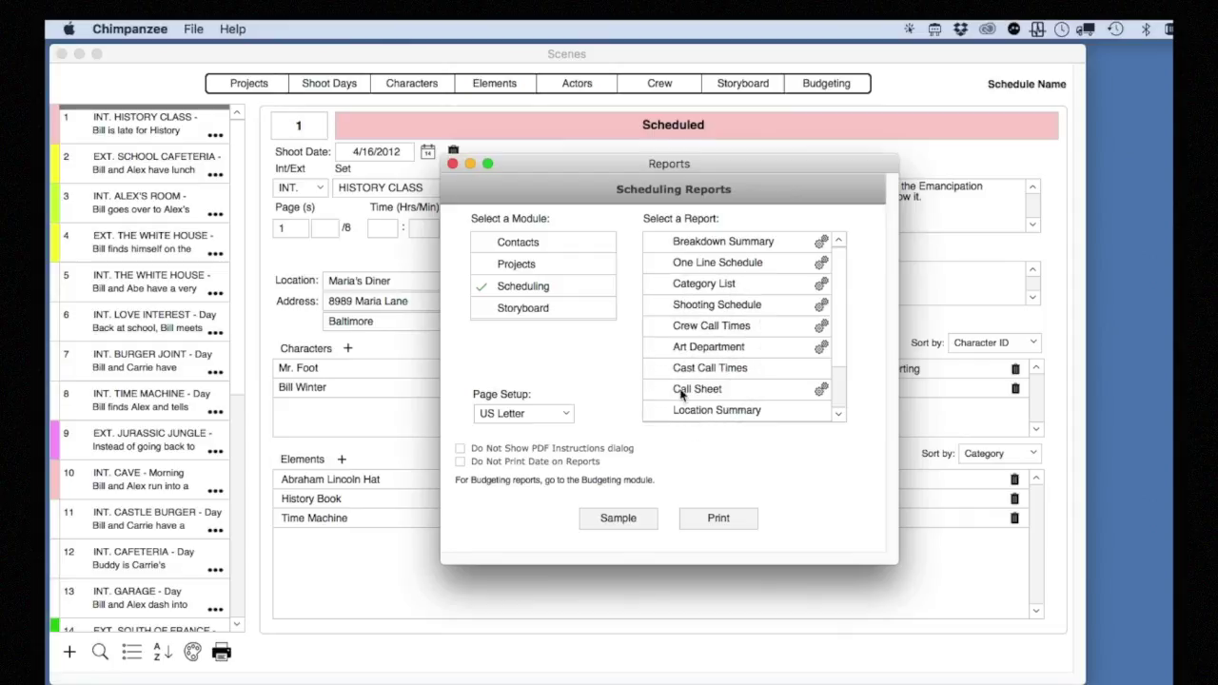
{"action": "left_click", "coordinate": [683, 391]}
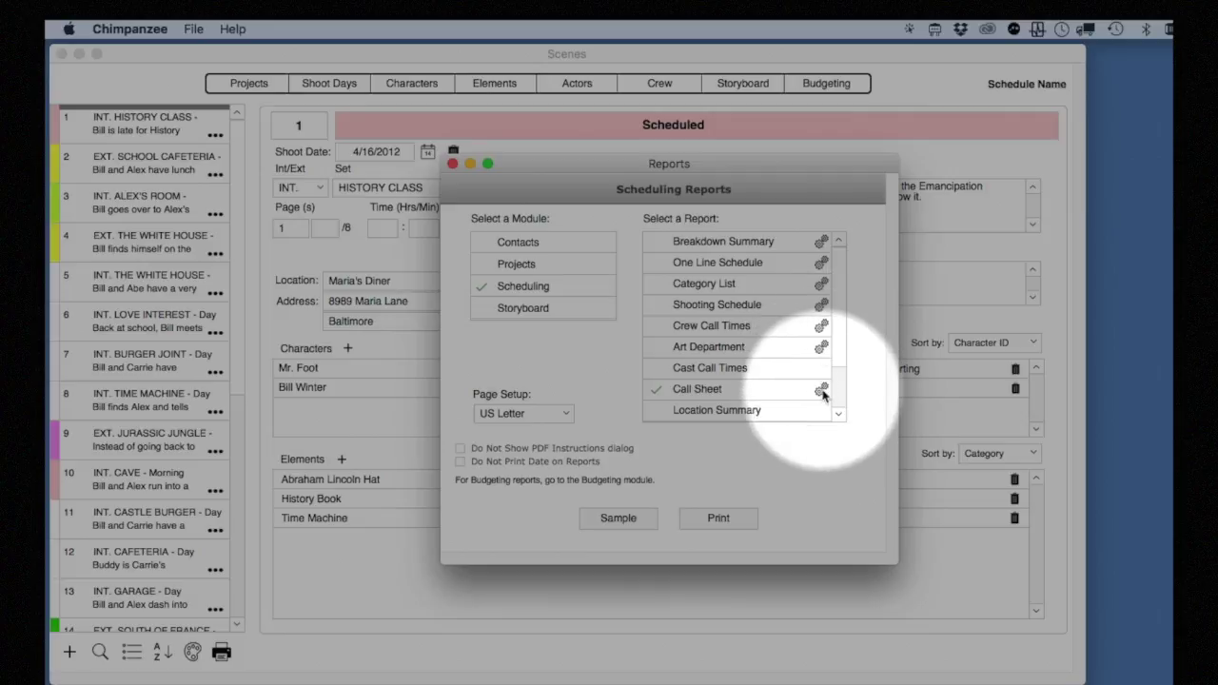
{"action": "left_click", "coordinate": [822, 391]}
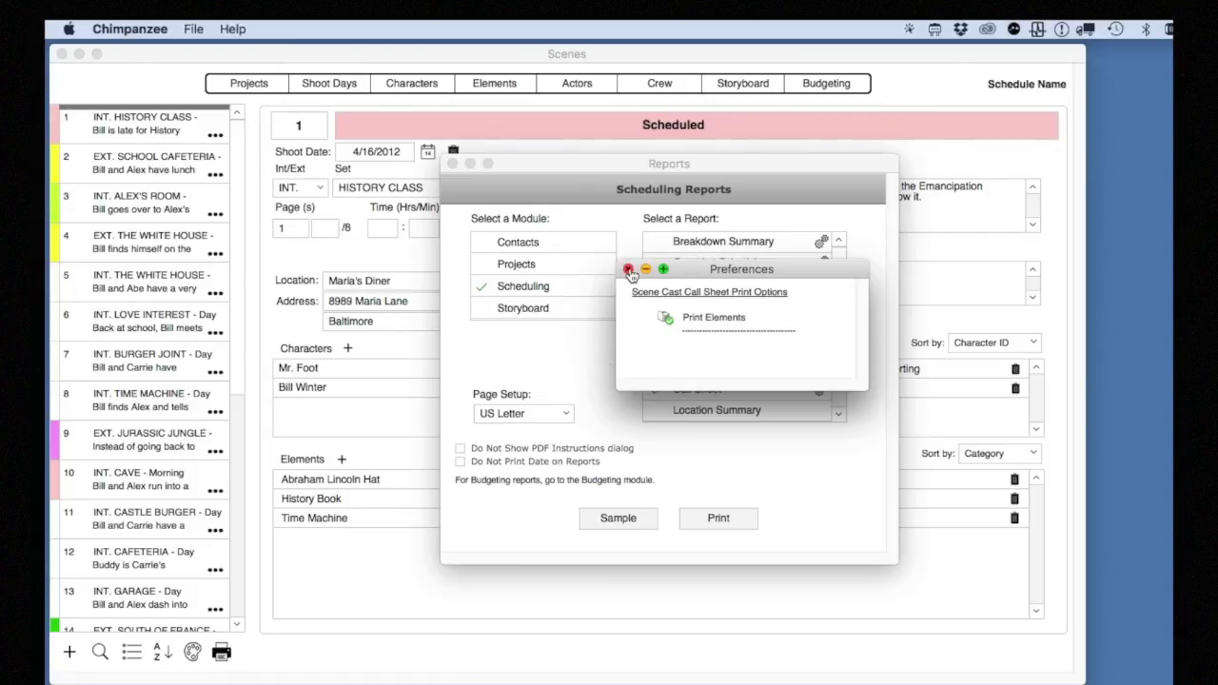
{"action": "left_click", "coordinate": [628, 269]}
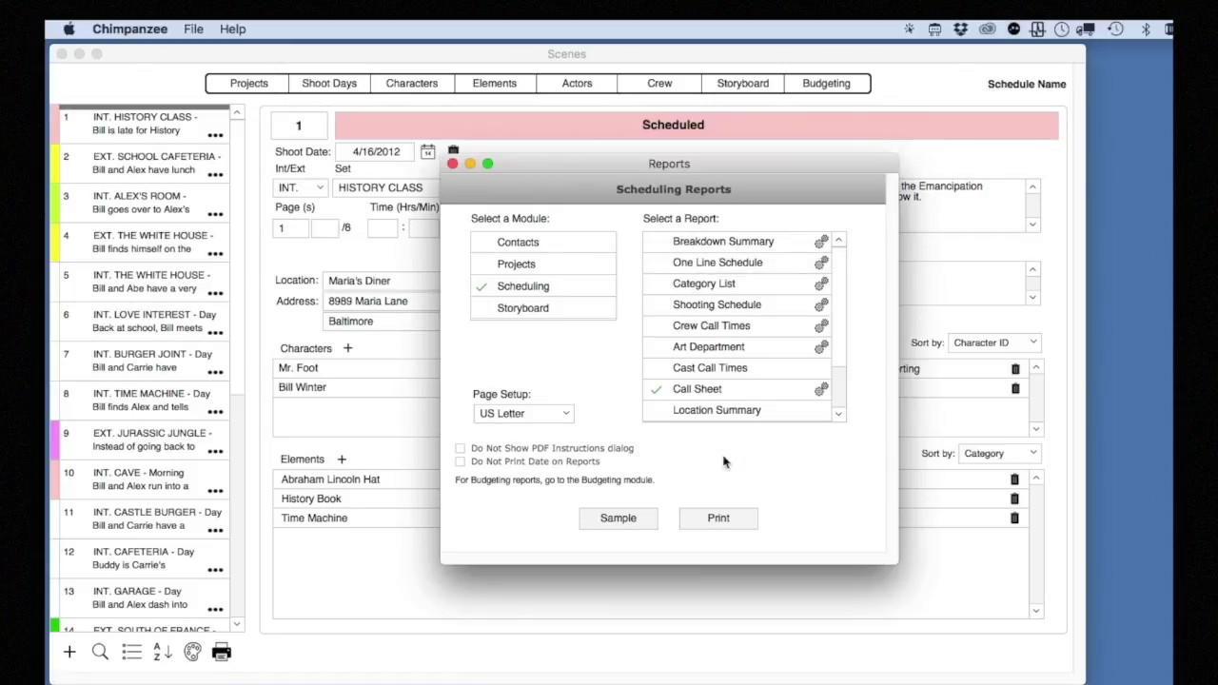
Preview the Call Sheet report for the 4/16/2012 shoot day, then close the preview and the reports window.
{"action": "left_click", "coordinate": [724, 520]}
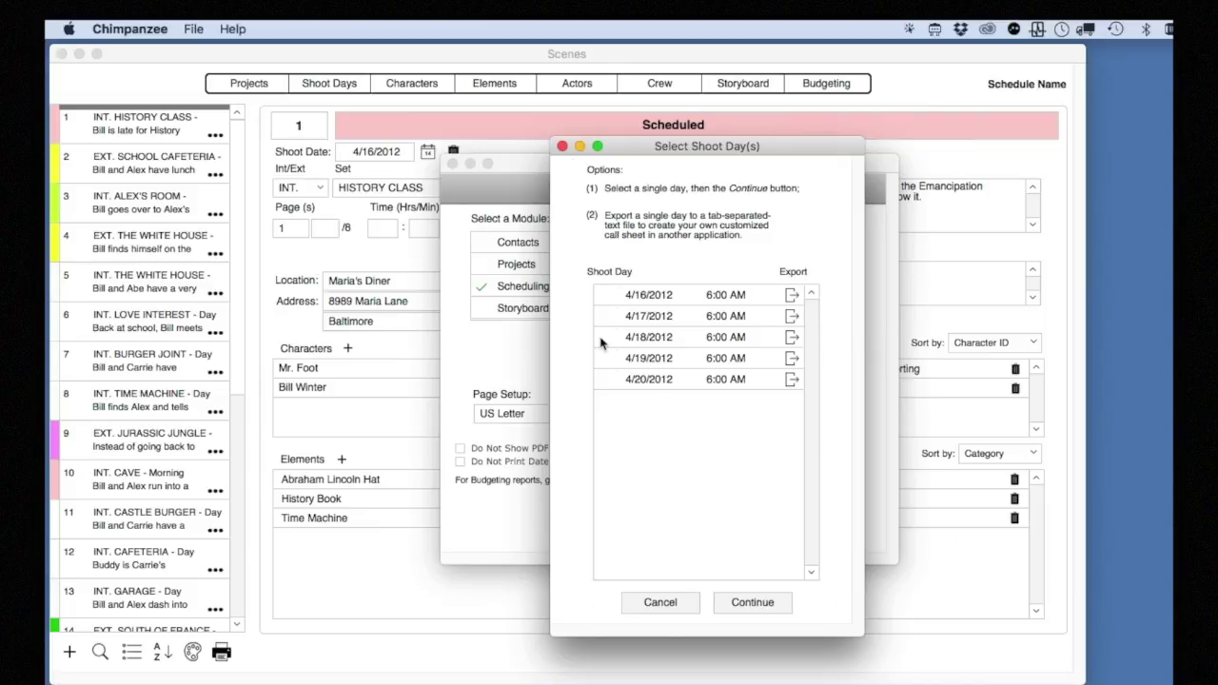
{"action": "left_click", "coordinate": [607, 297]}
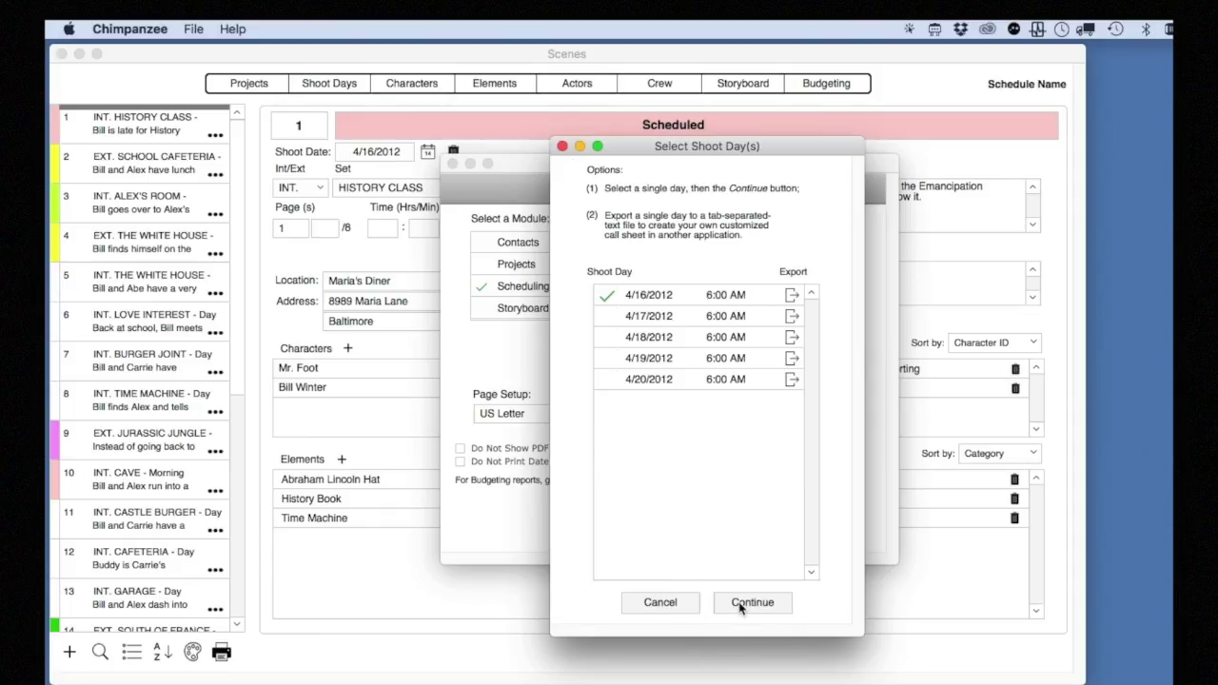
{"action": "left_click", "coordinate": [741, 605]}
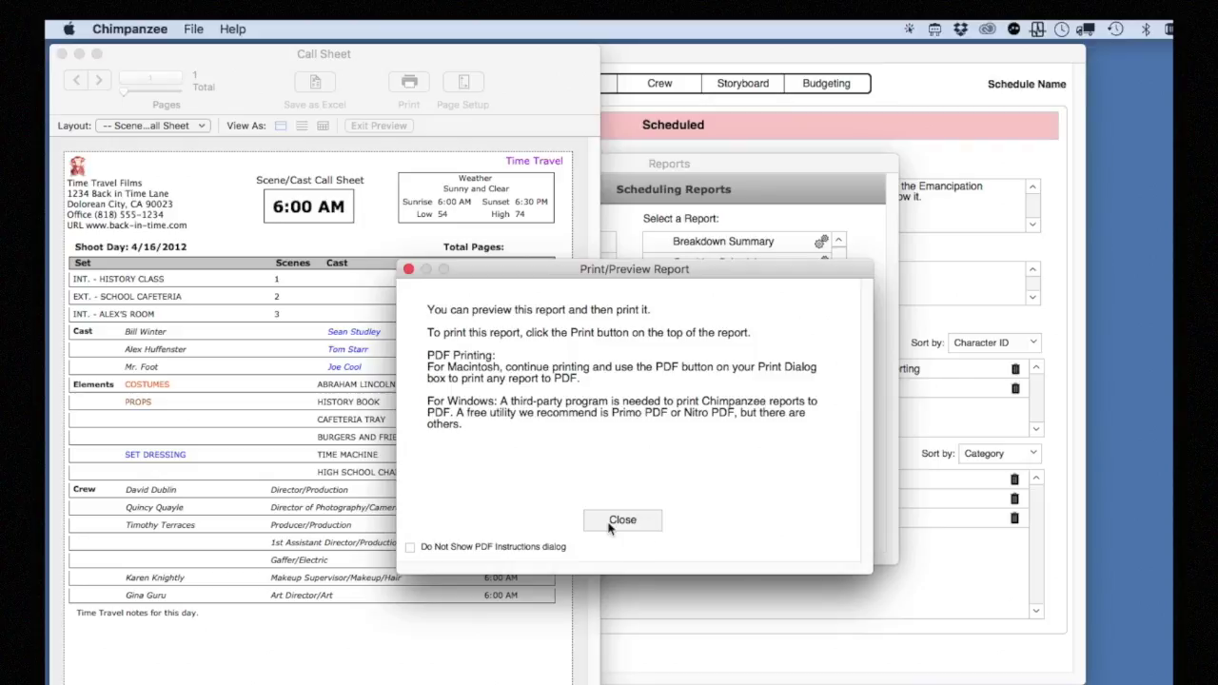
{"action": "left_click", "coordinate": [620, 520]}
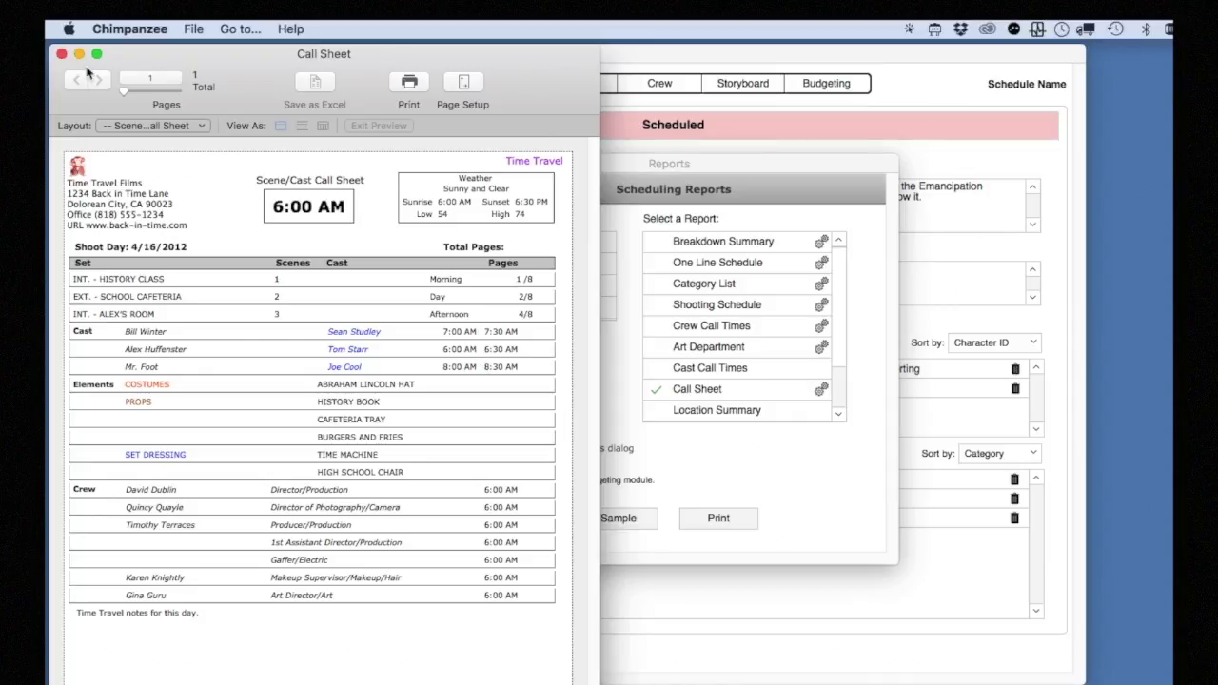
{"action": "left_click", "coordinate": [61, 55]}
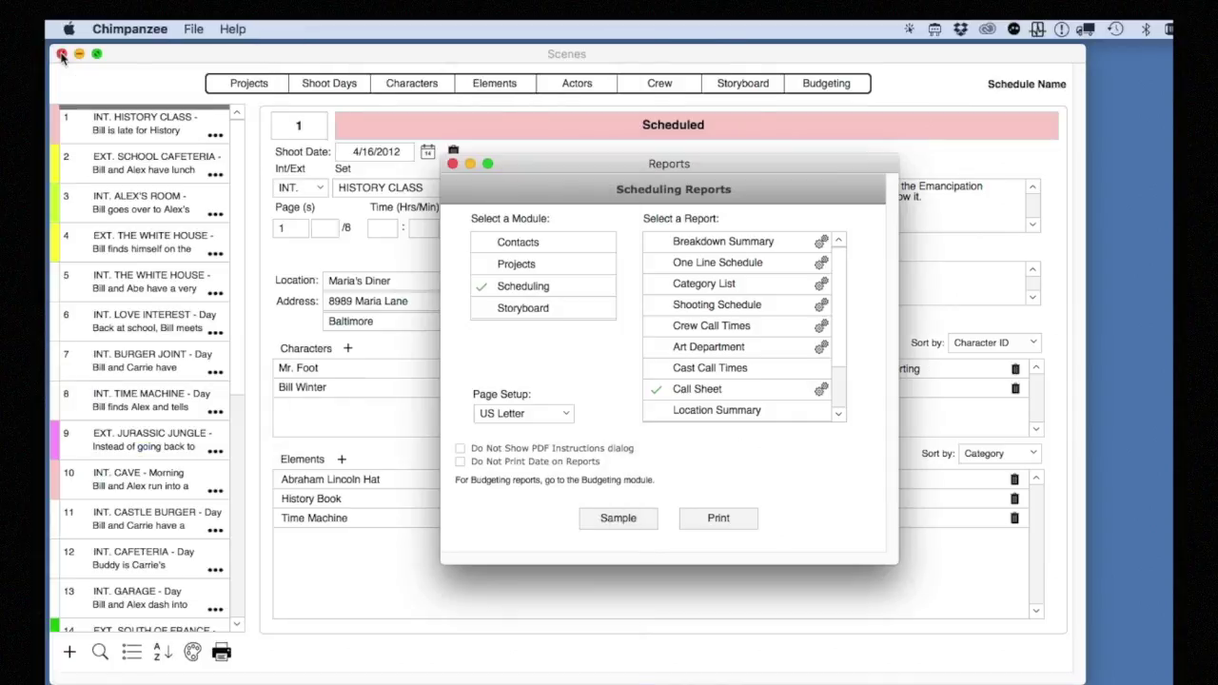
{"action": "left_click", "coordinate": [453, 165]}
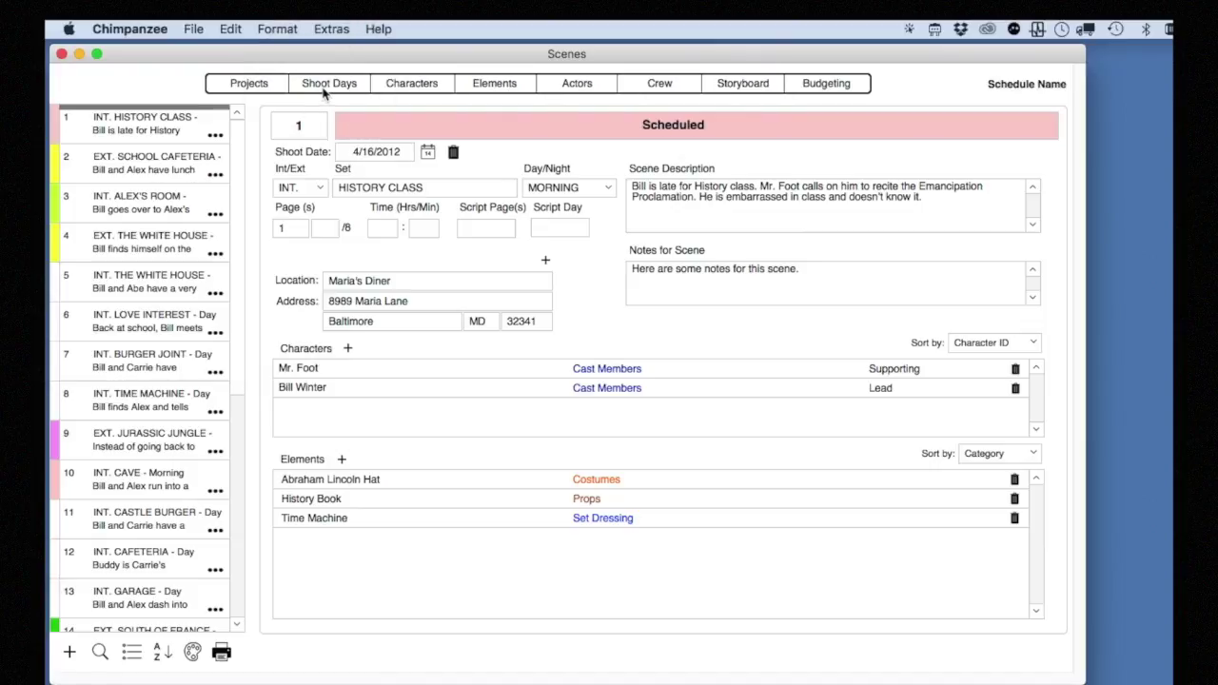
Open the shoot days and bring up the export to Koala Call Sheets, moving its dialog off the crew list.
{"action": "left_click", "coordinate": [329, 84]}
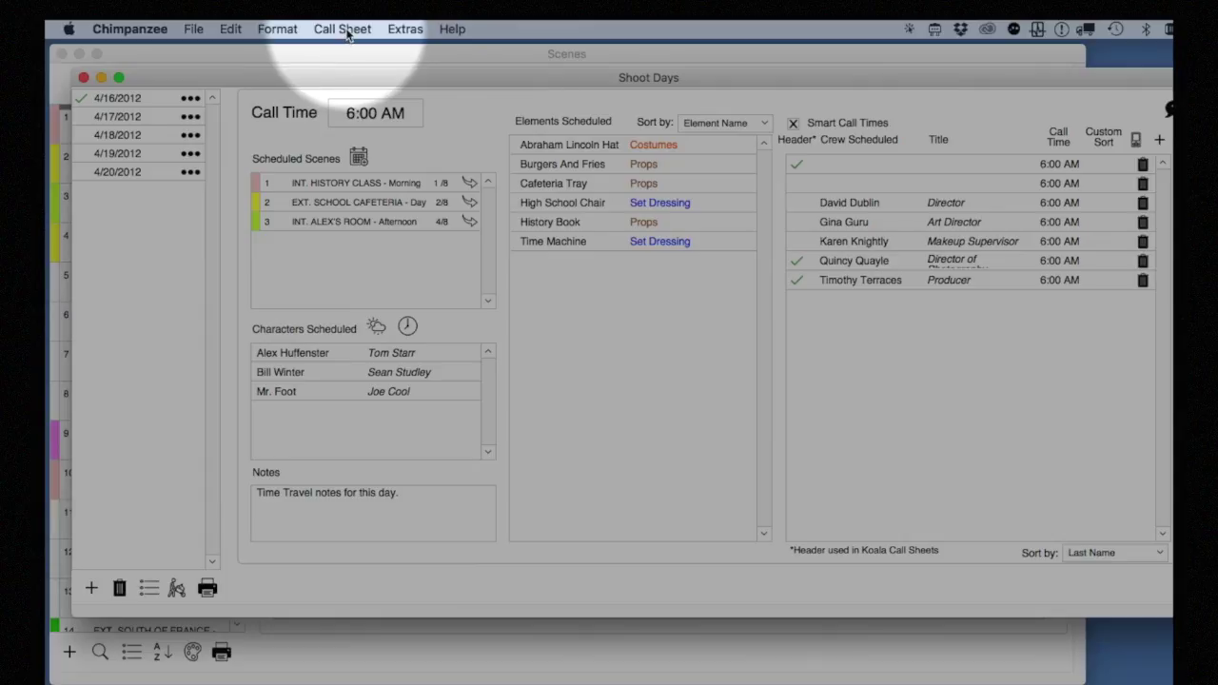
{"action": "left_click", "coordinate": [345, 30]}
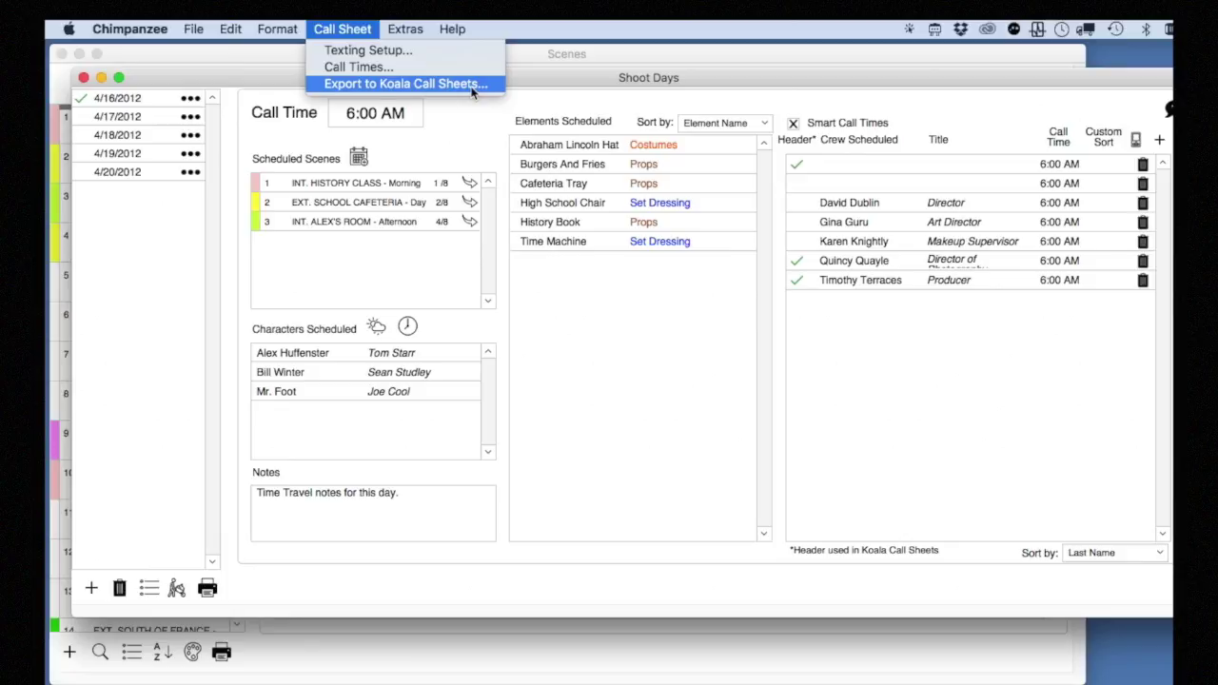
{"action": "left_click", "coordinate": [470, 85]}
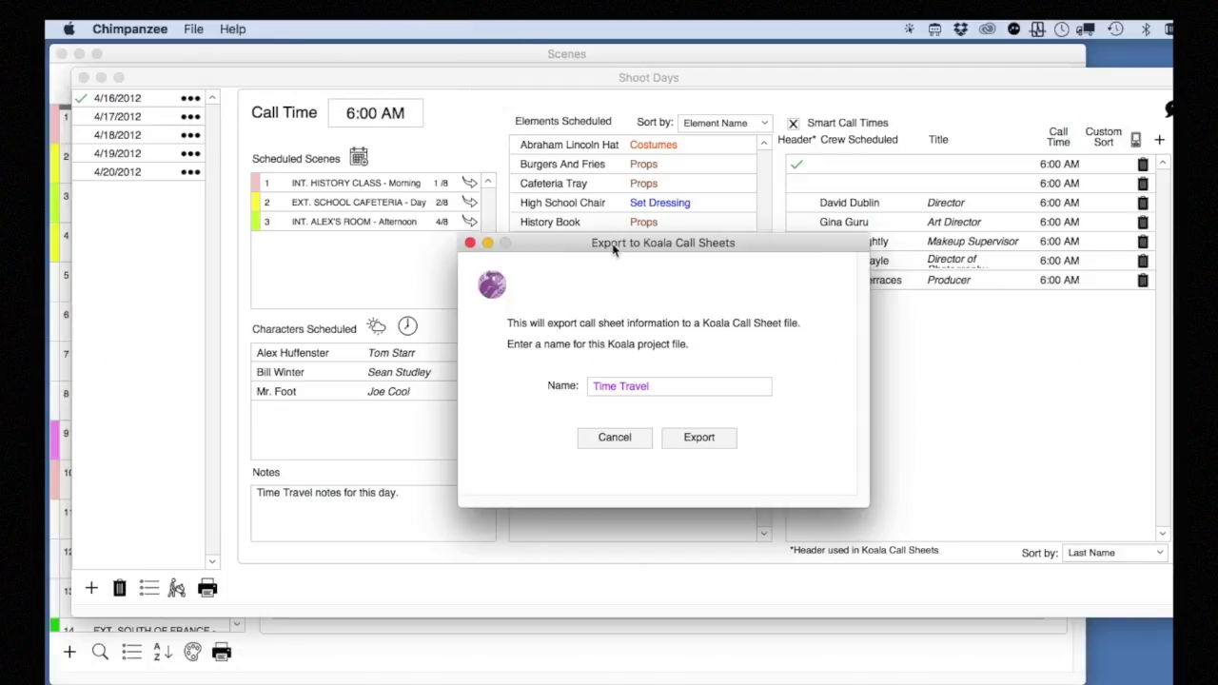
{"action": "left_click_drag", "start_coordinate": [614, 249], "coordinate": [559, 205]}
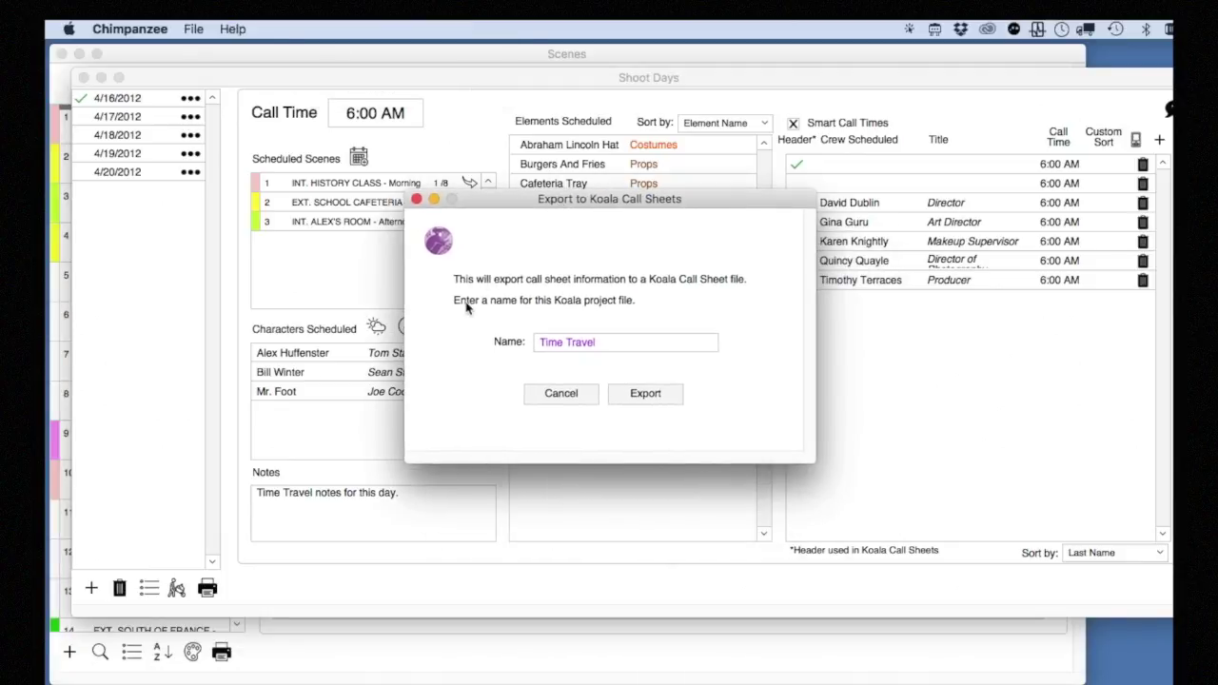